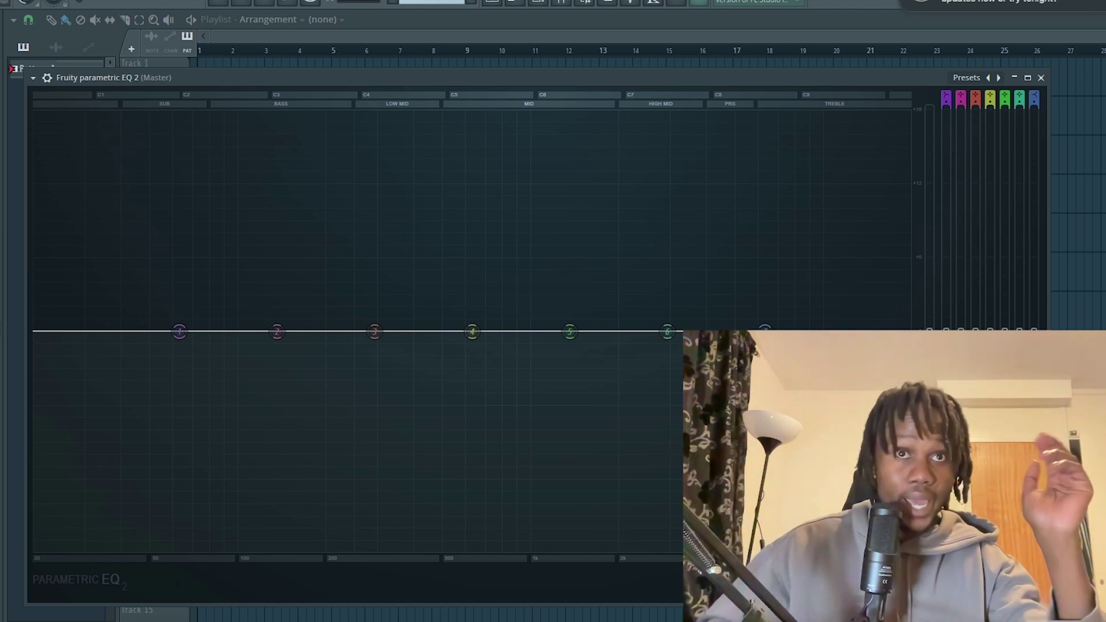
Cut the low frequencies with EQ band 1, sweeping its cutoff to about 194 Hz and back to just above 100 Hz
mouse_move(183, 335)
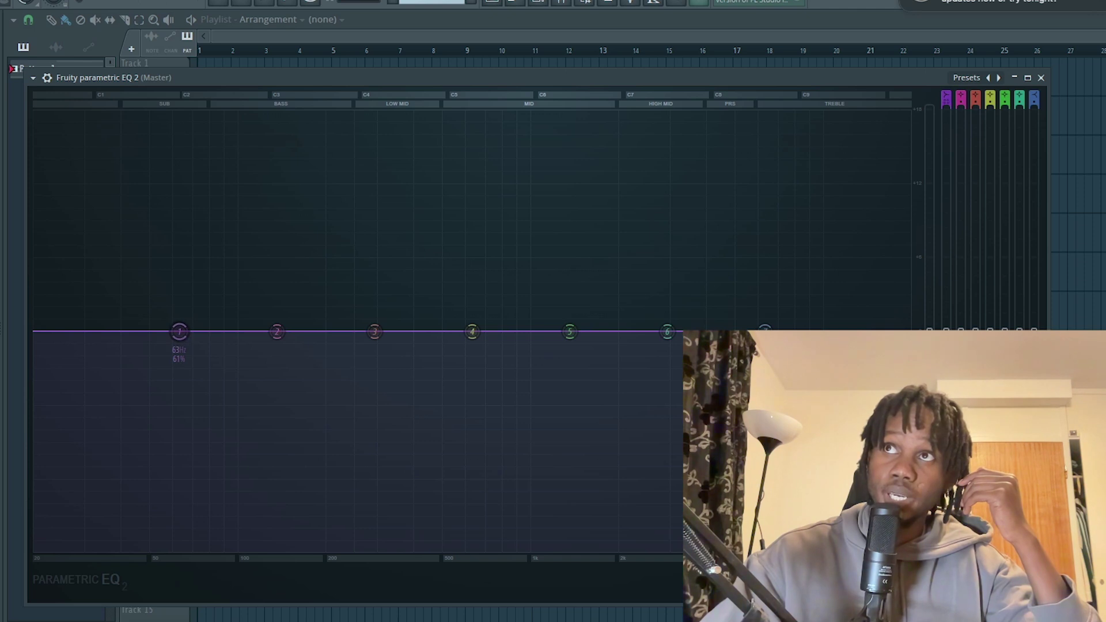
left_click_drag(180, 332, 322, 550)
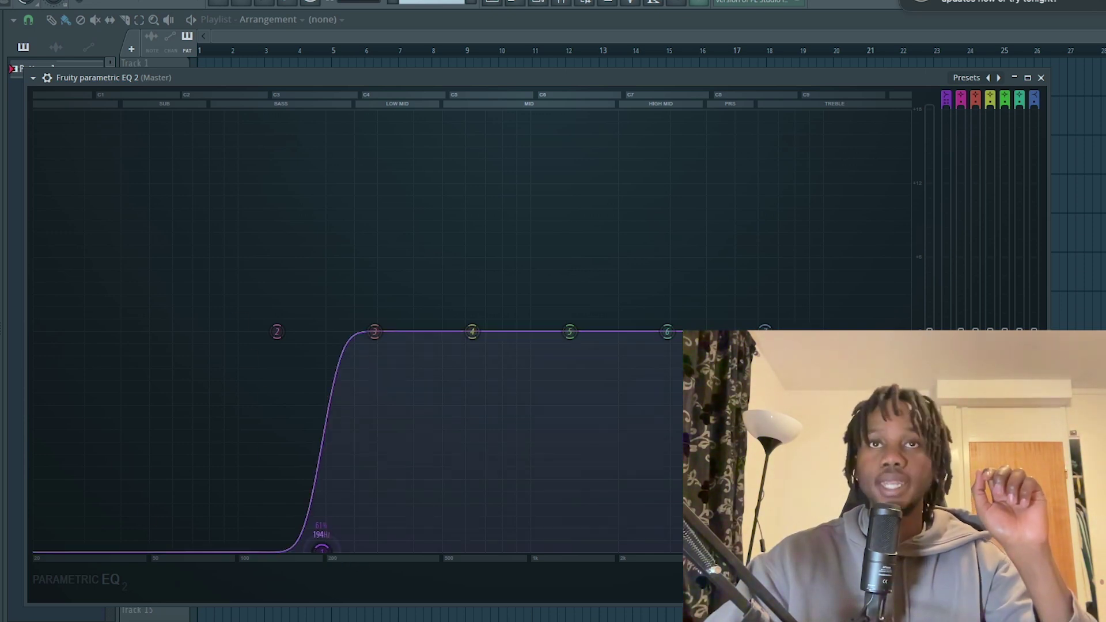
left_click_drag(334, 553, 254, 537)
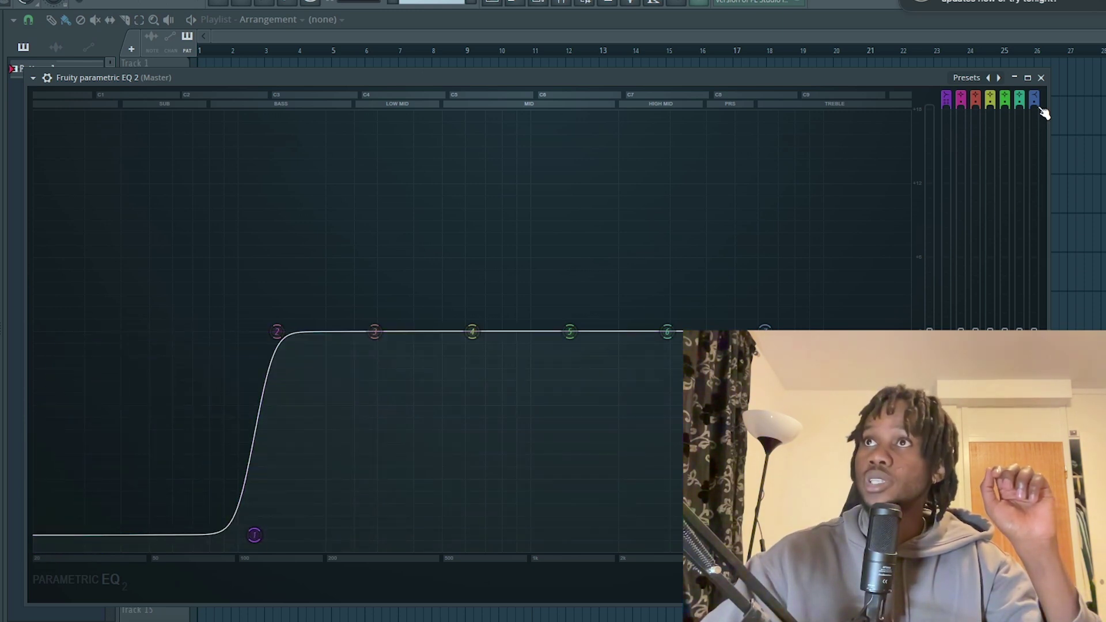
Isolate the mids by raising band 1's low cut to just above 200 Hz and setting band 7's high cut to about 1534 Hz
left_click_drag(765, 327, 778, 535)
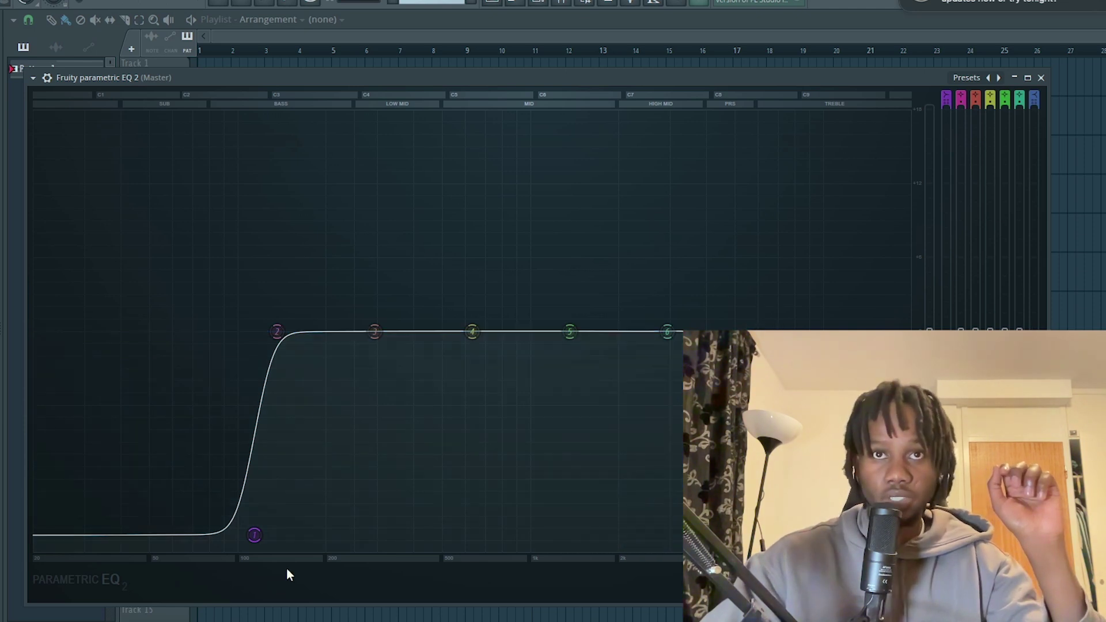
left_click_drag(254, 537, 341, 549)
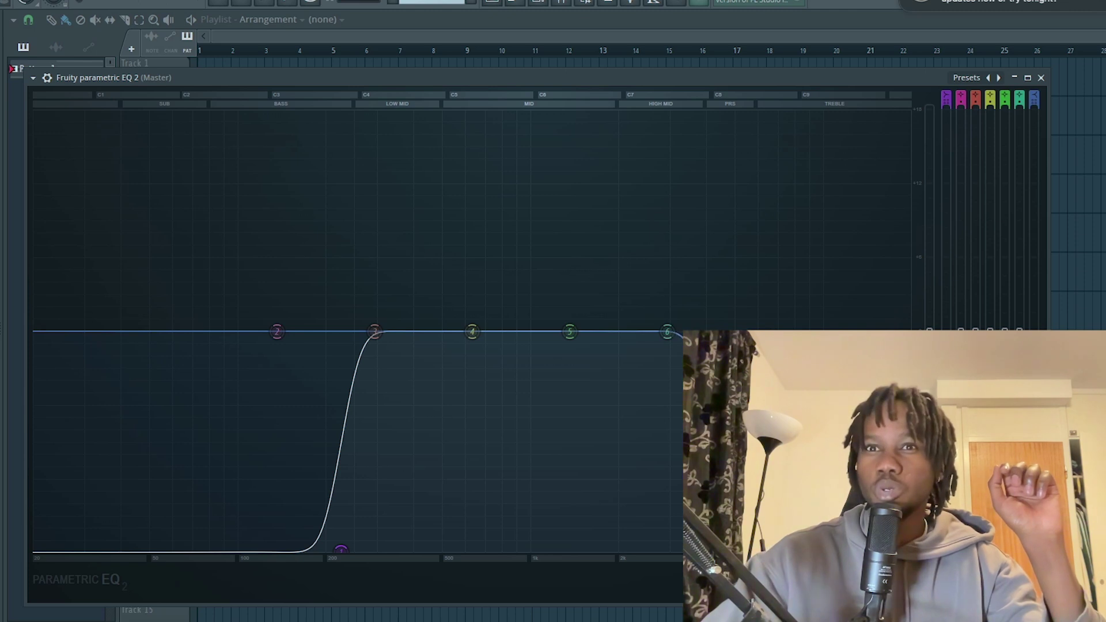
left_click_drag(778, 535, 587, 552)
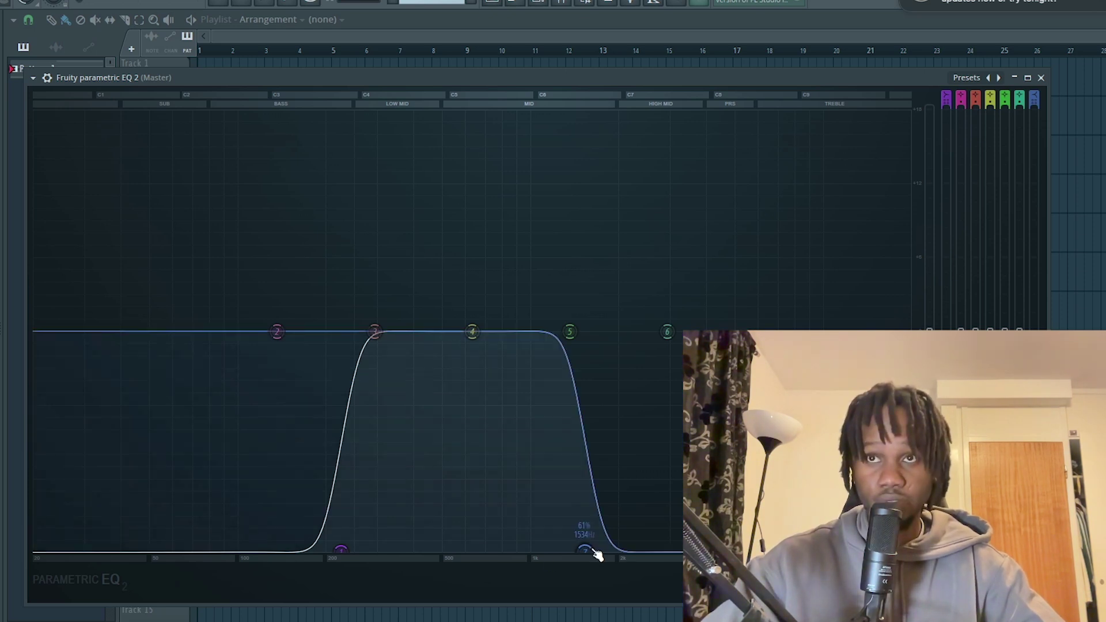
Isolate the highs by moving band 7's high cut upward and raising band 1's low cut to about 2984 Hz
left_click_drag(585, 538, 720, 541)
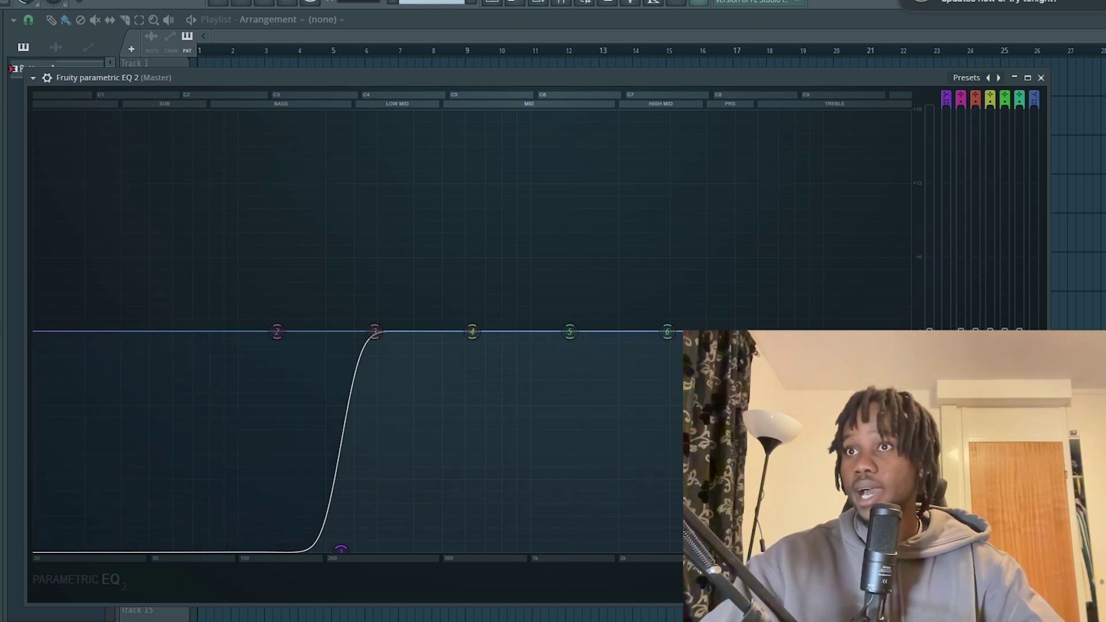
left_click_drag(341, 548, 669, 550)
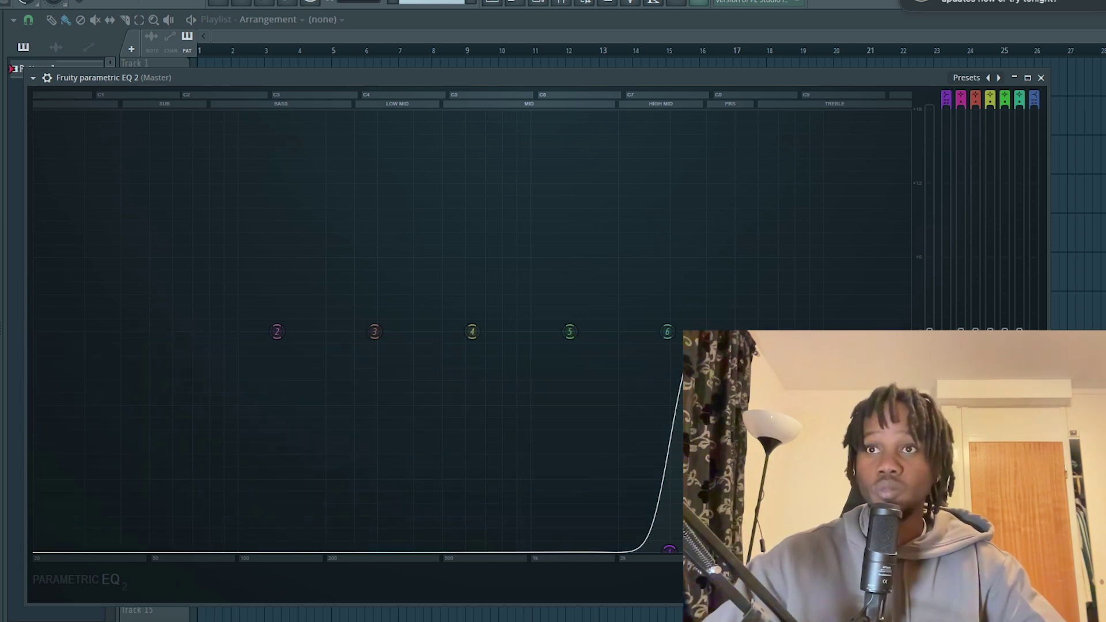
mouse_move(673, 554)
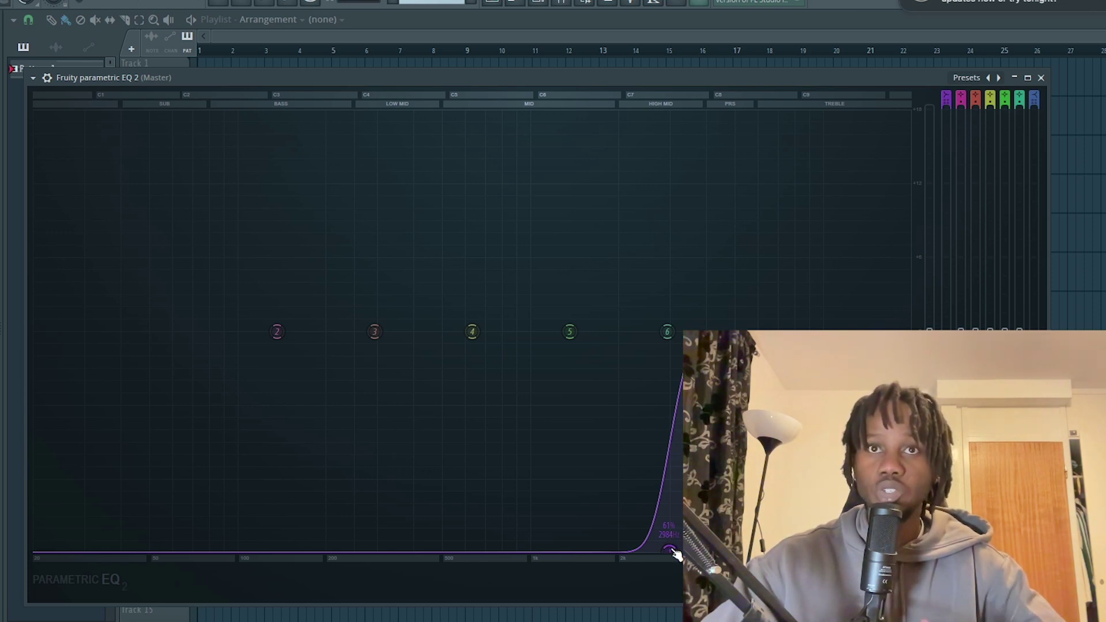
Drop band 1's low cut below 200 Hz, move band 7 to the highest frequencies, and raise band 1 again to about 2661 Hz
left_click_drag(670, 550, 313, 551)
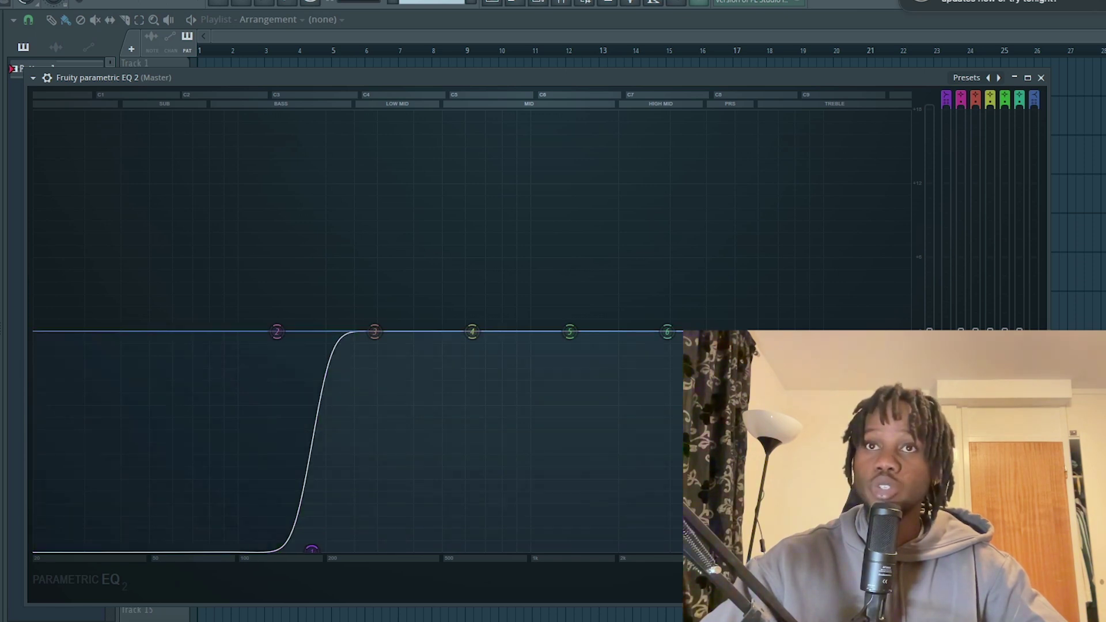
mouse_move(913, 550)
left_mouse_down()
mouse_move(625, 541)
mouse_move(914, 551)
left_mouse_up()
left_click_drag(308, 552, 618, 550)
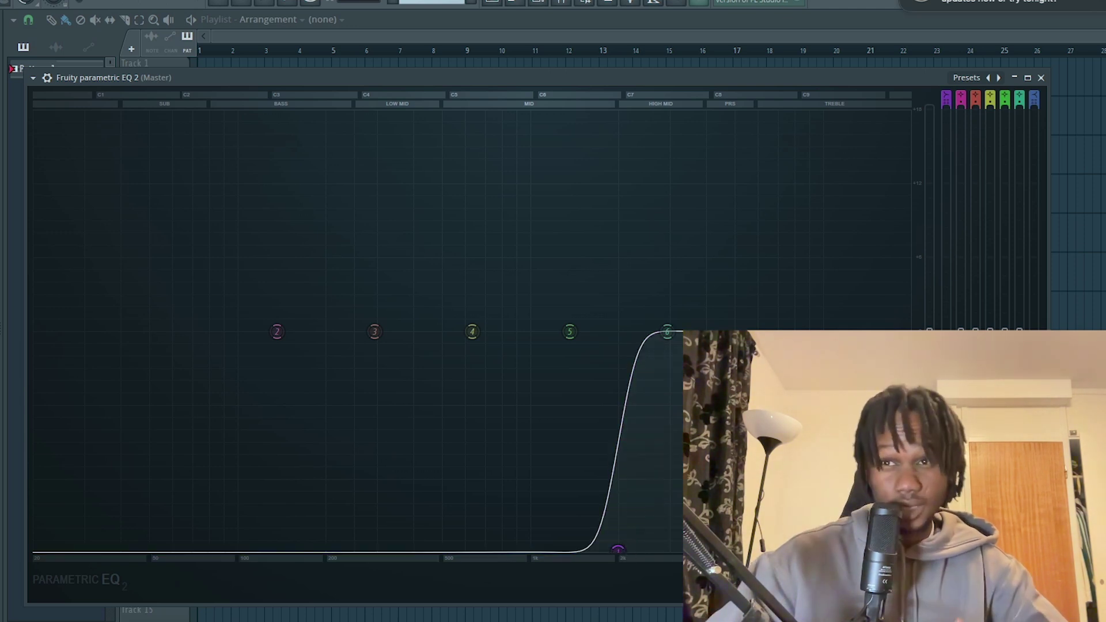
left_click_drag(618, 549, 655, 547)
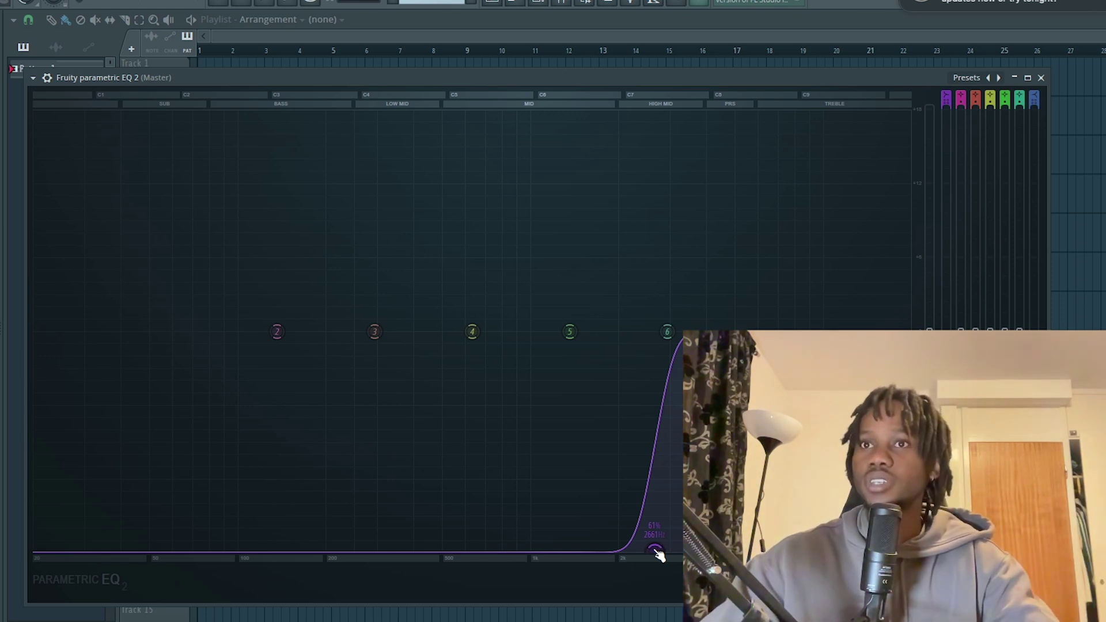
Restore the low end by lowering band 1's cutoff to about 26 Hz, and close the EQ window
left_click_drag(659, 555, 36, 548)
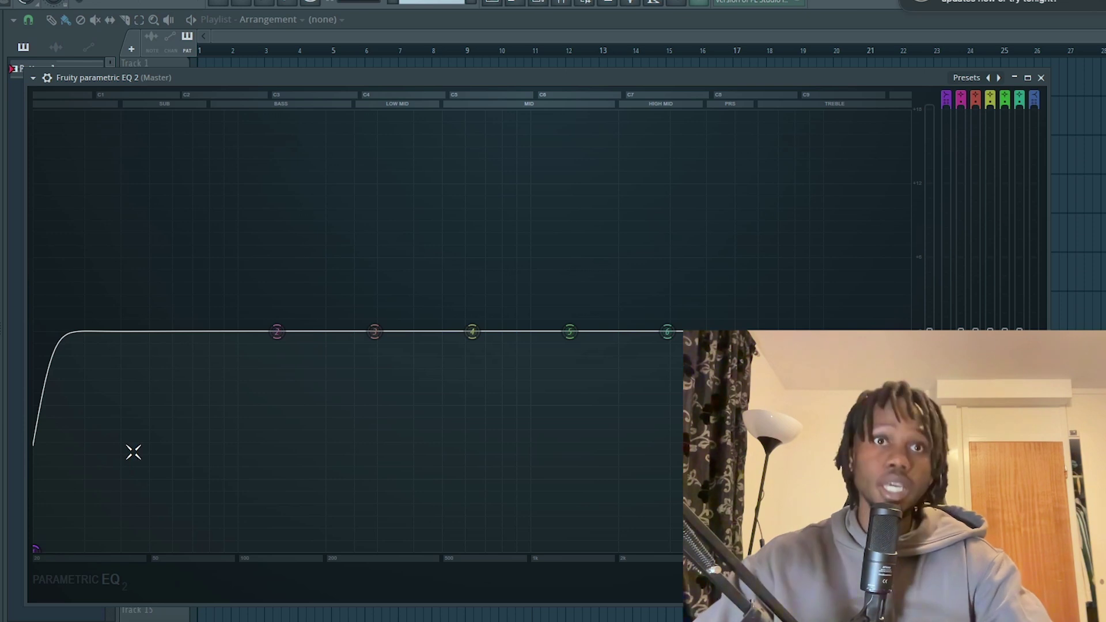
left_click_drag(36, 549, 72, 558)
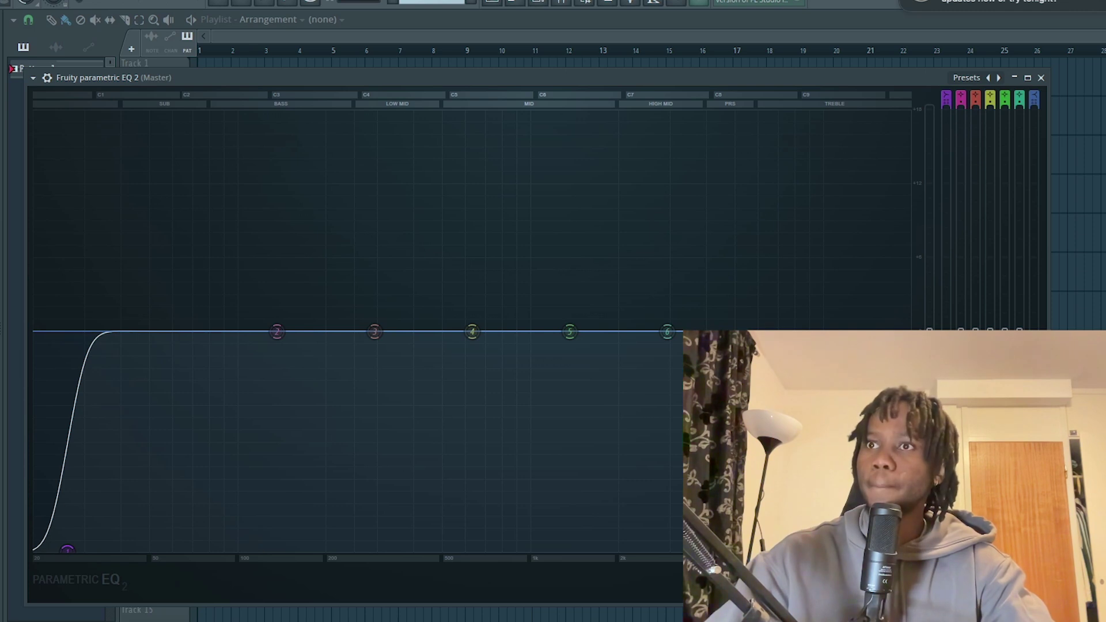
left_click(1041, 77)
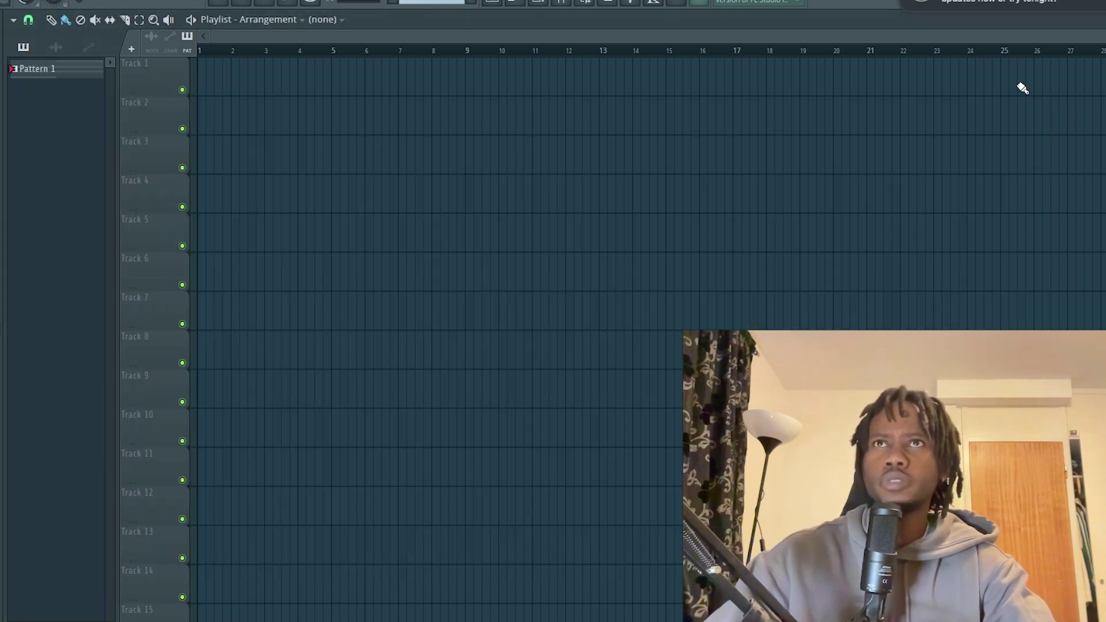
Open Omnisphere's piano roll, audition the A#3 key, and play back the two chords
left_click(539, 4)
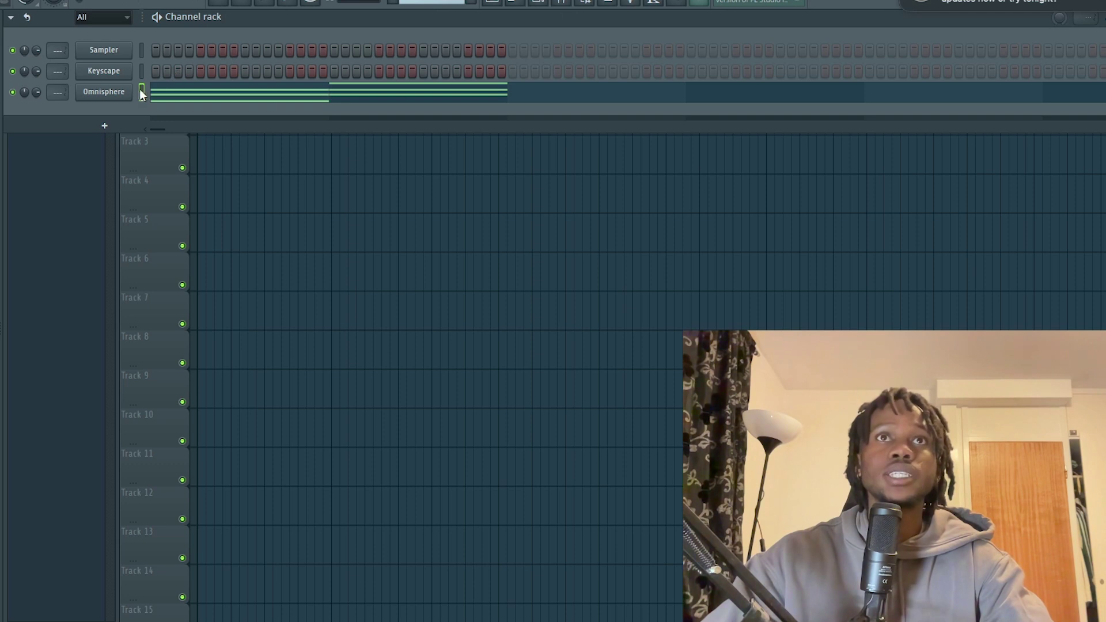
left_click(538, 5)
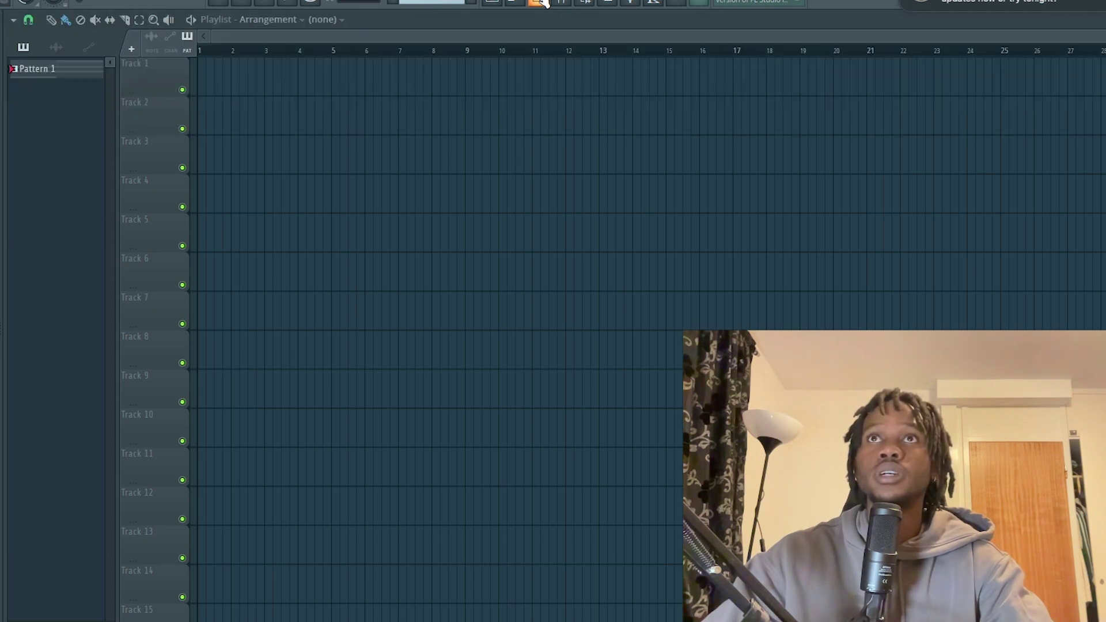
left_click(515, 5)
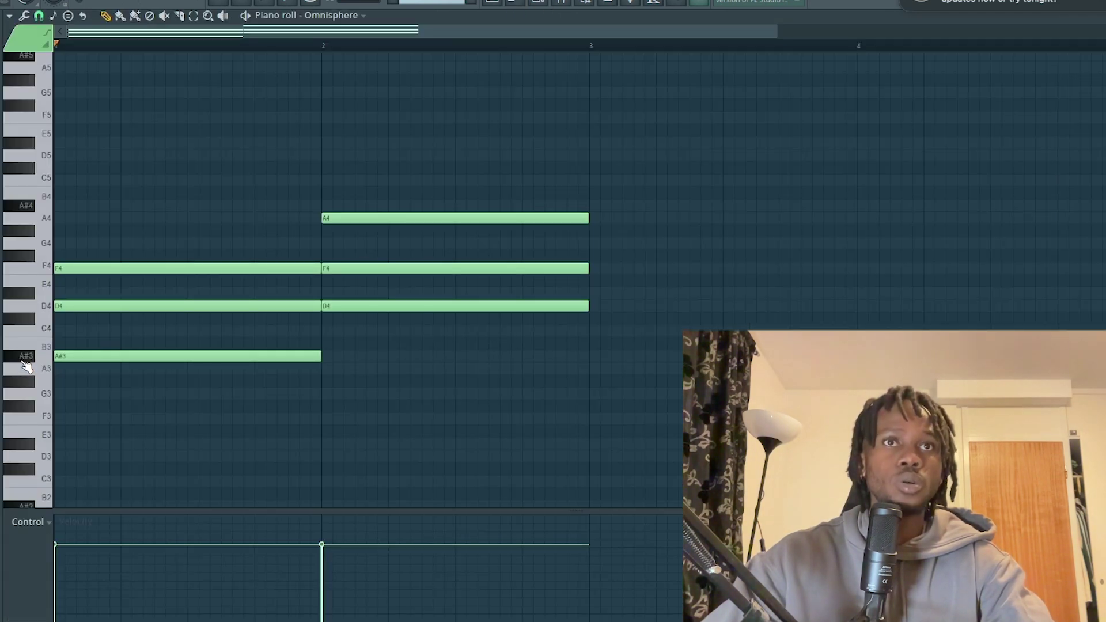
left_click(24, 358)
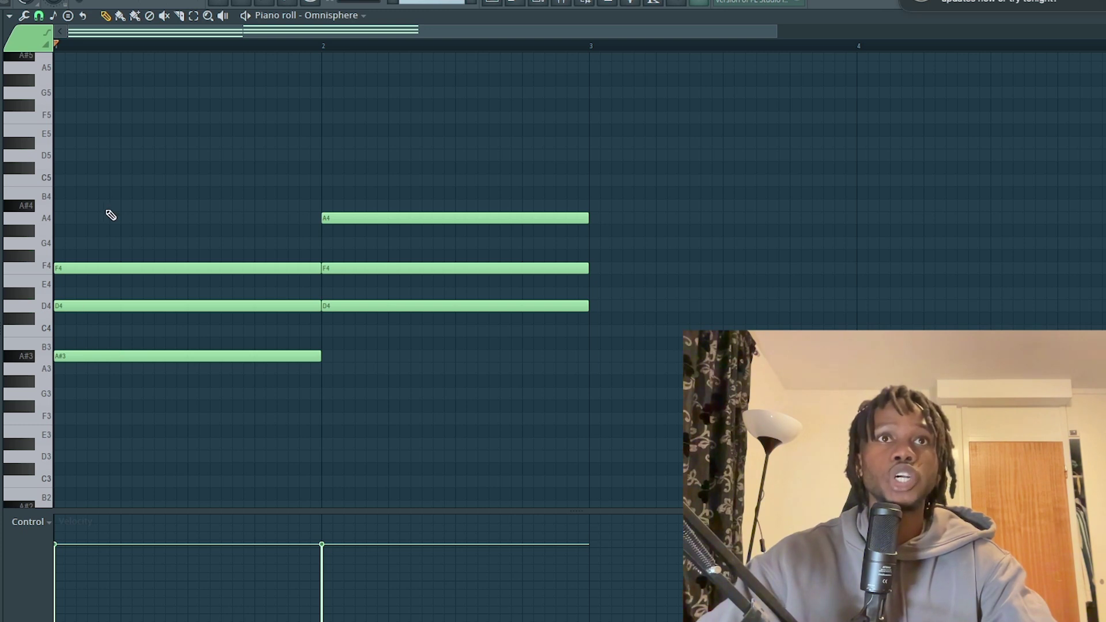
key("space")
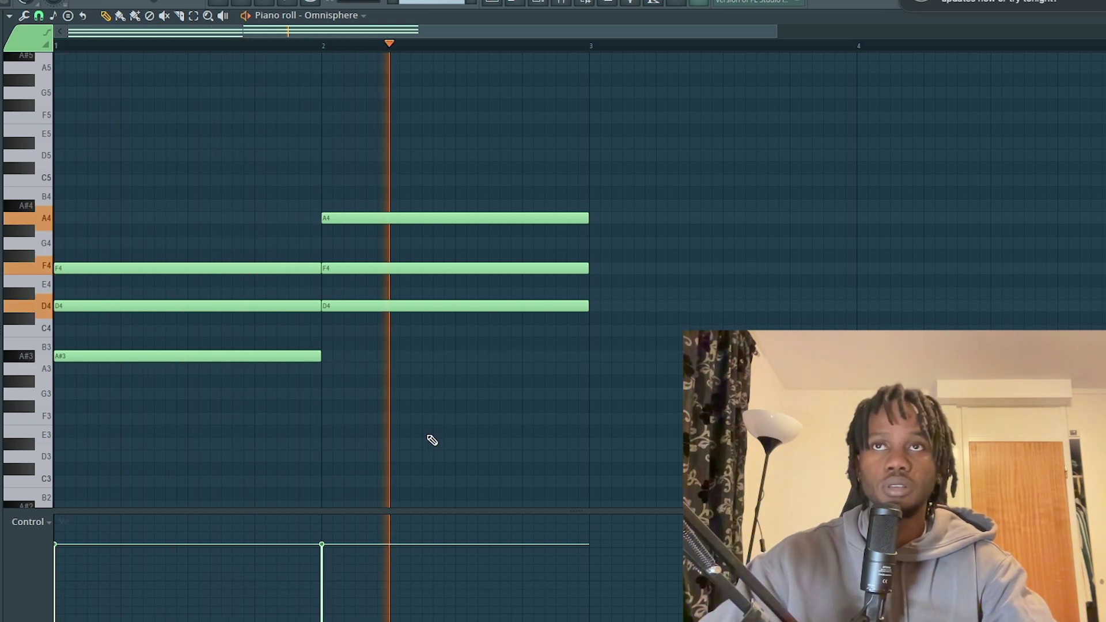
key("space")
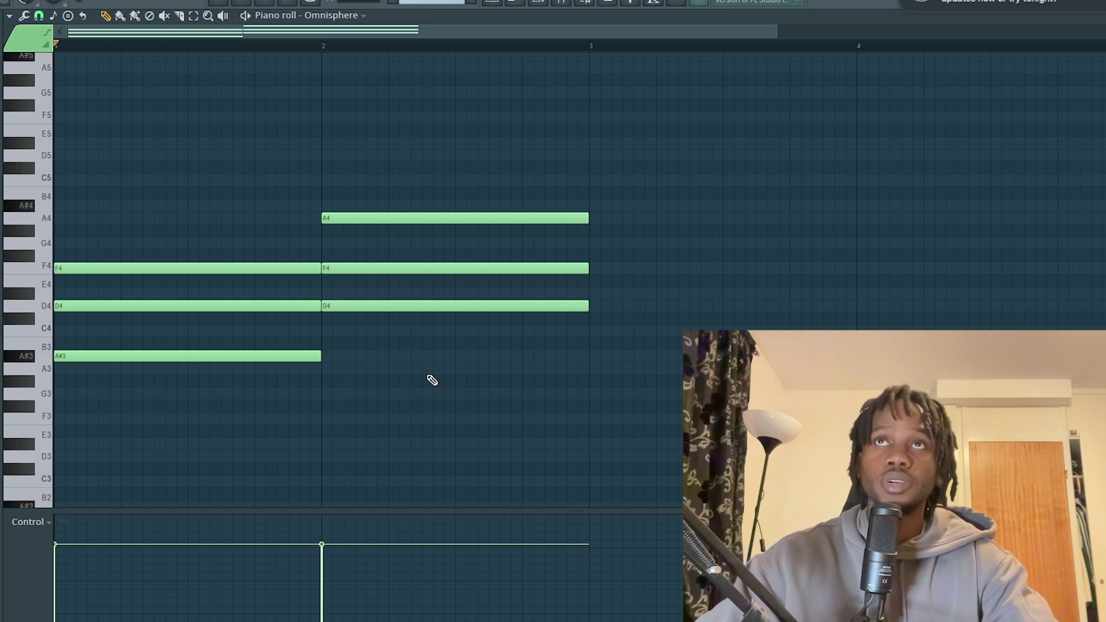
Route the Omnisphere channel to mixer track 1 and open Fruity parametric EQ 2 on the Master track
left_click(538, 3)
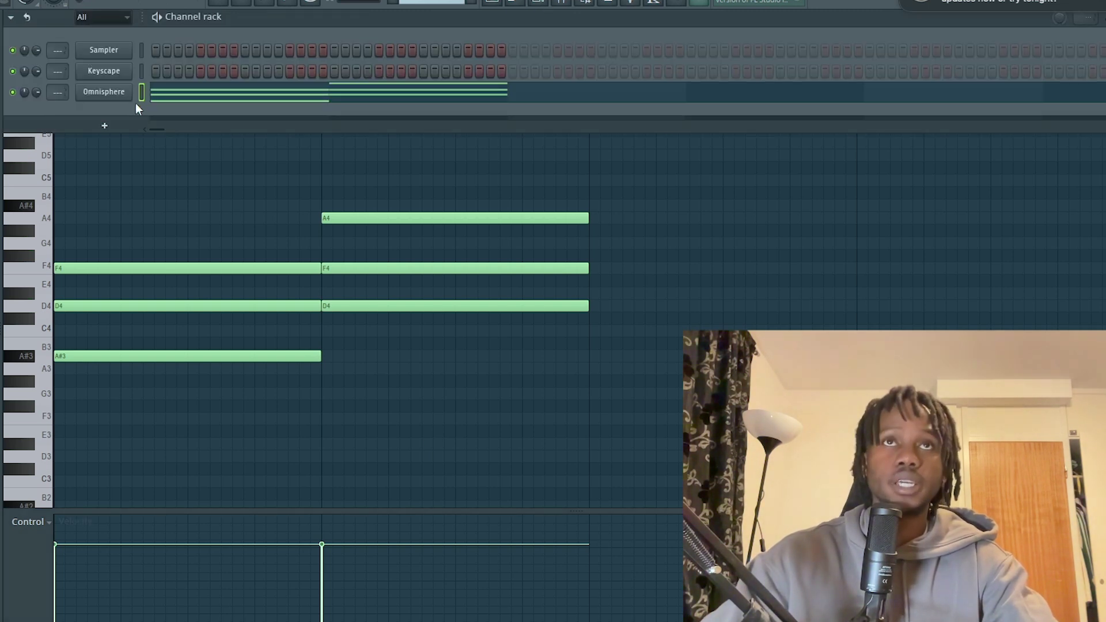
key("ctrl+l")
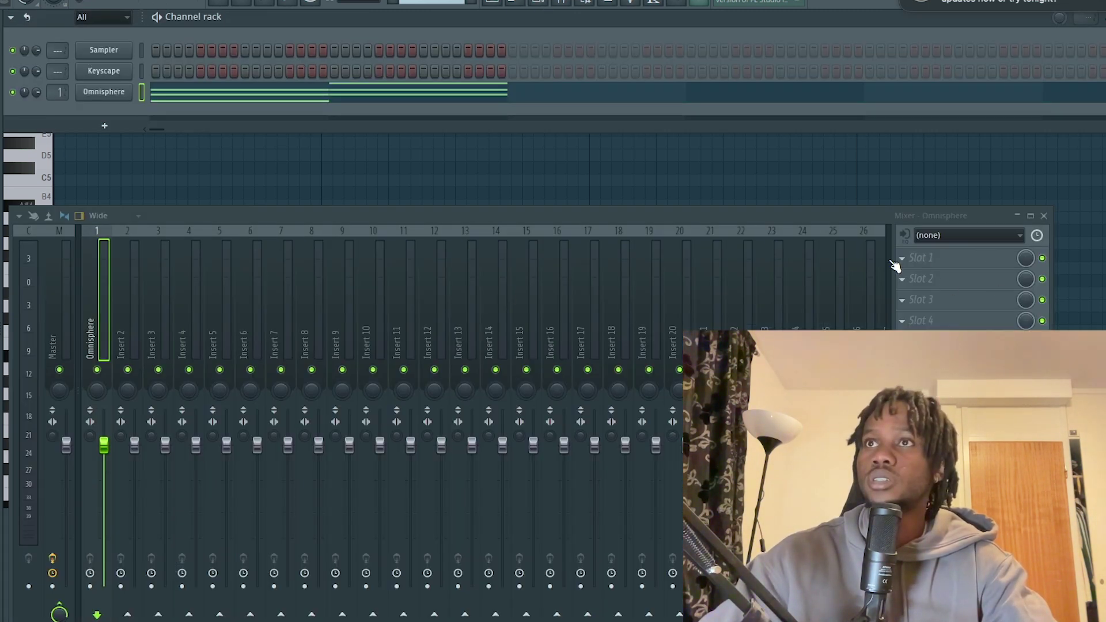
left_click(65, 320)
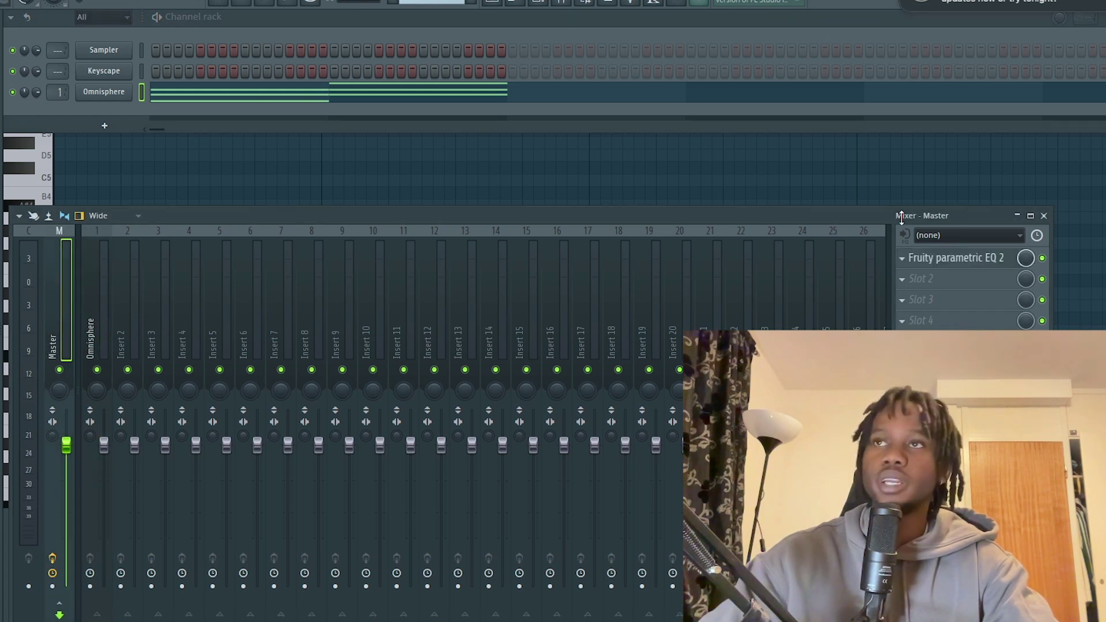
left_click(959, 260)
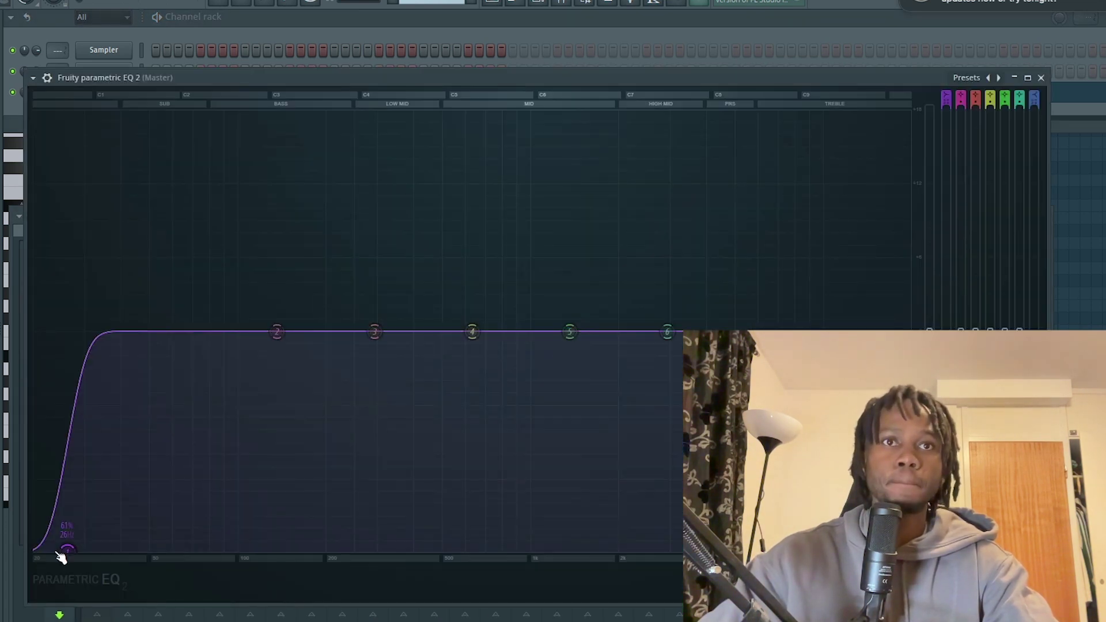
Isolate the lows by moving band 1 to the lowest frequency and band 7's high cut to just above 200 Hz, auditioning the chords
left_click_drag(67, 549, 38, 555)
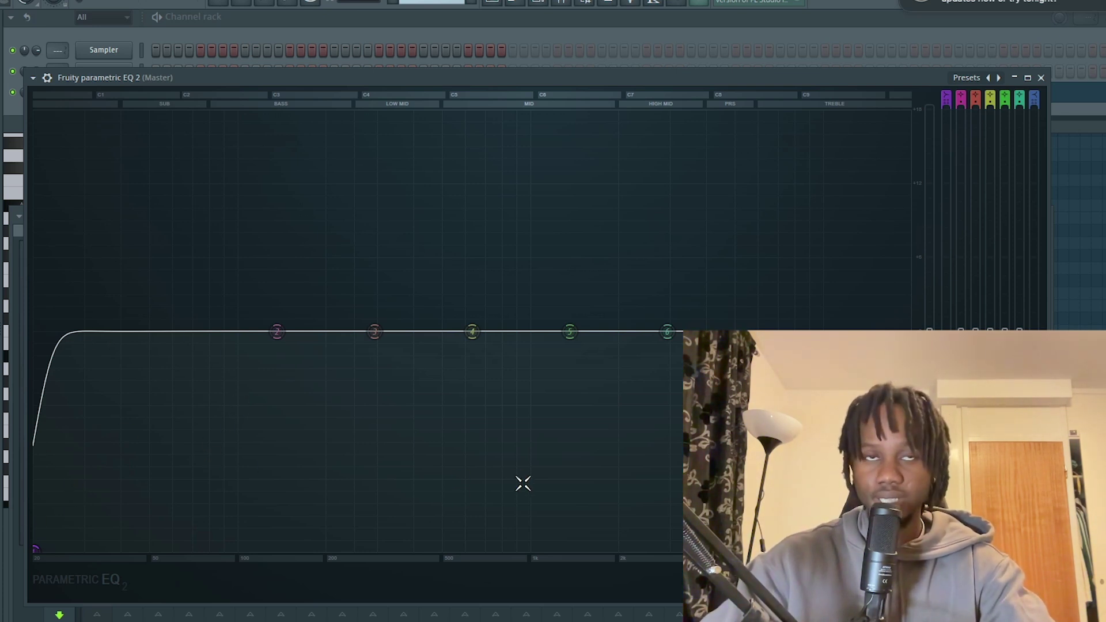
key("space")
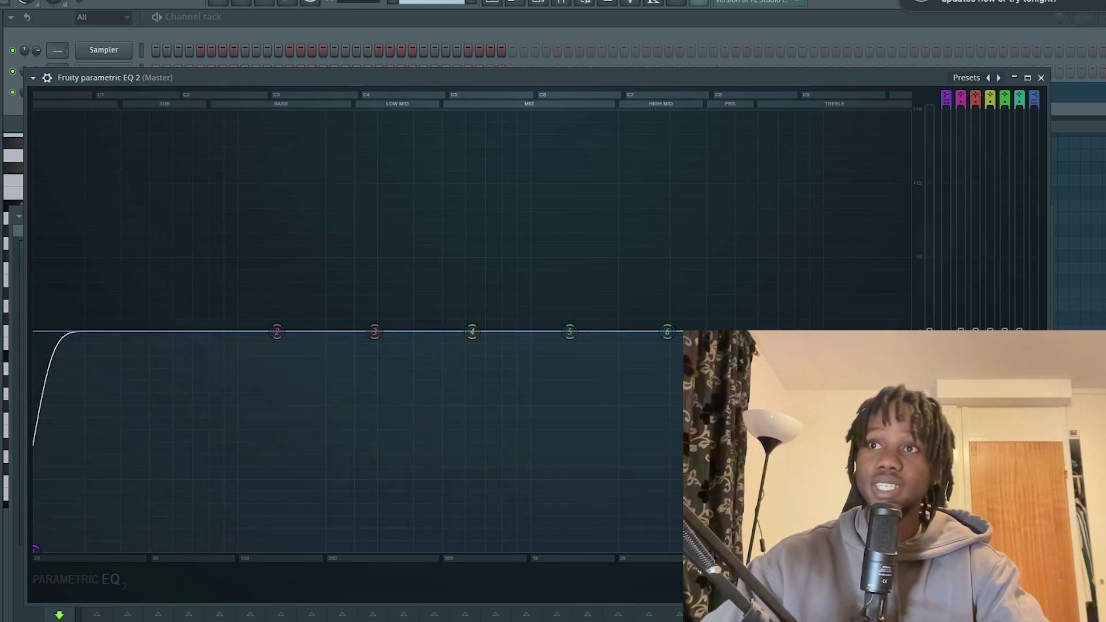
left_click_drag(899, 550, 288, 550)
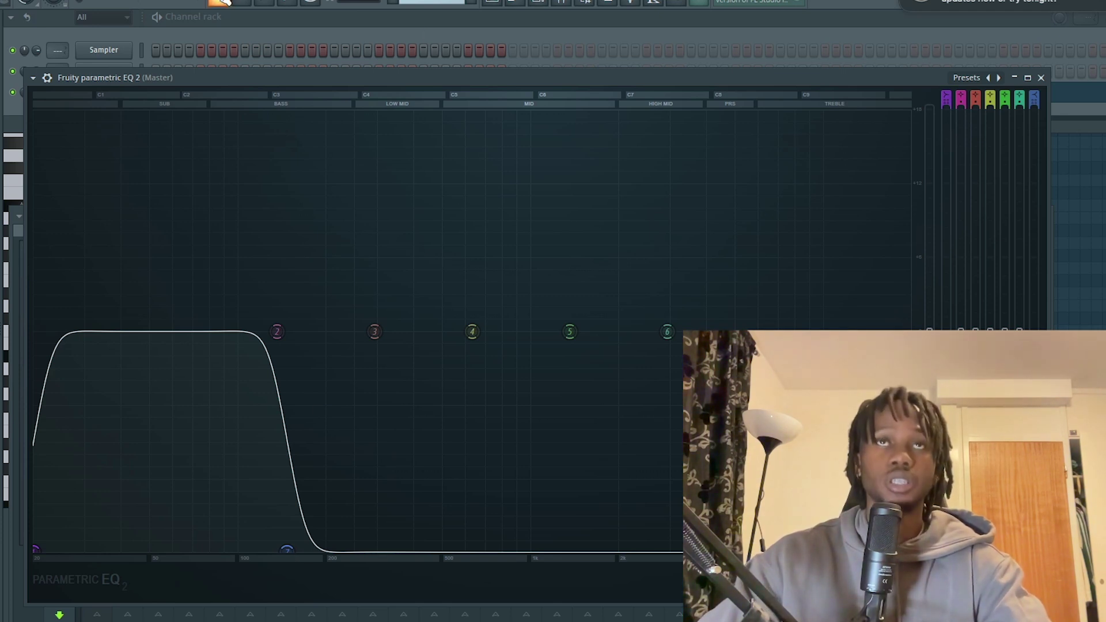
key("space")
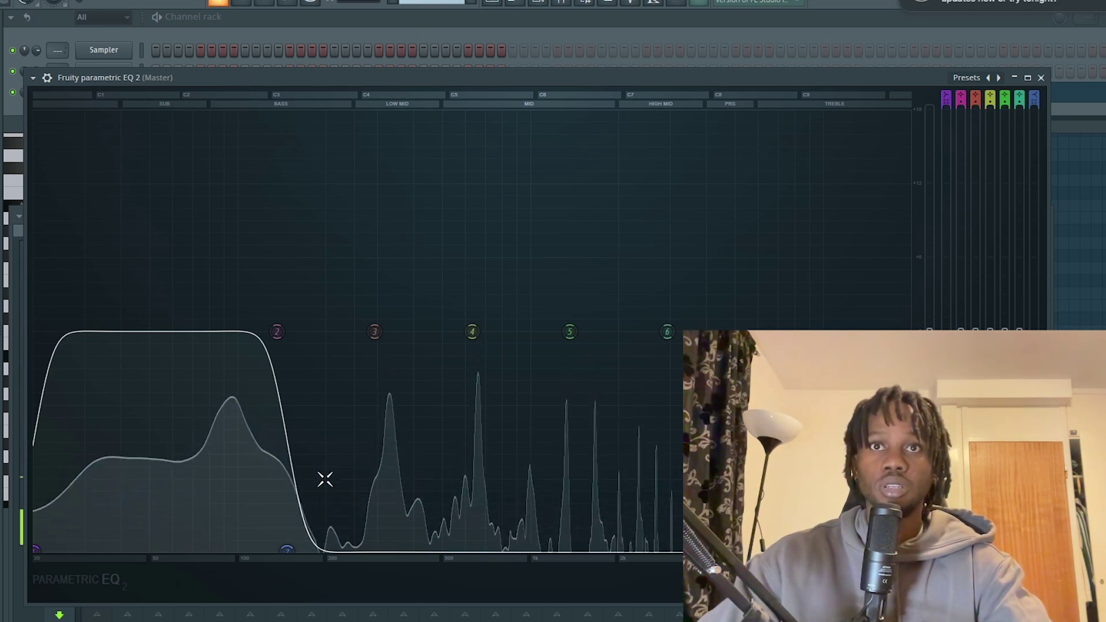
left_click_drag(304, 552, 341, 551)
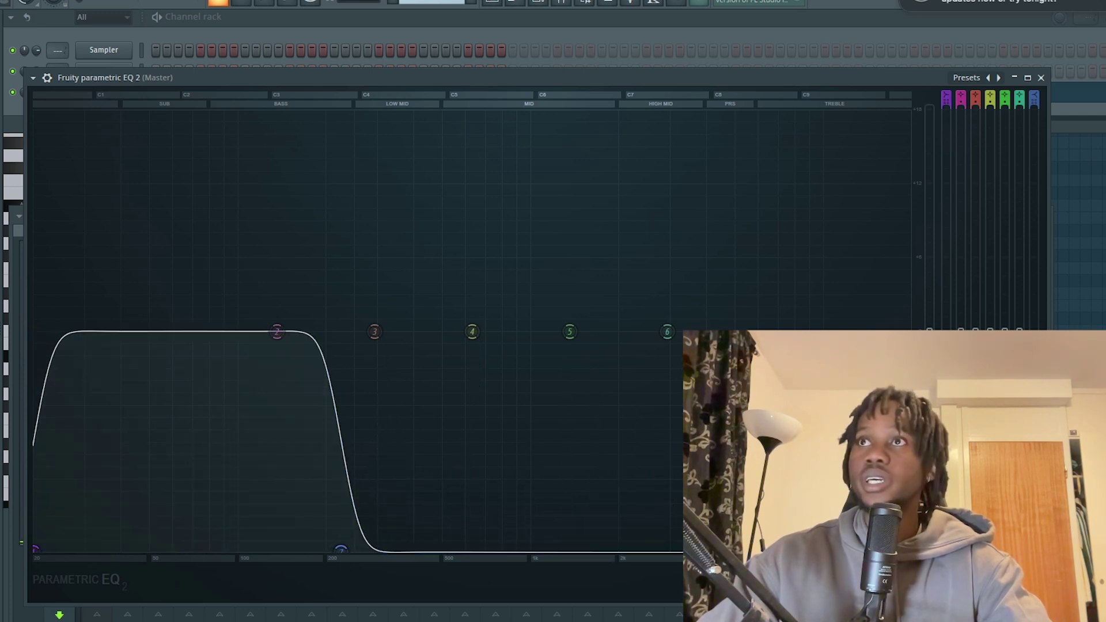
Play the Omnisphere chords through the low-only filter and examine their spectrum in the Master track's EQ
left_click(1041, 78)
key("space")
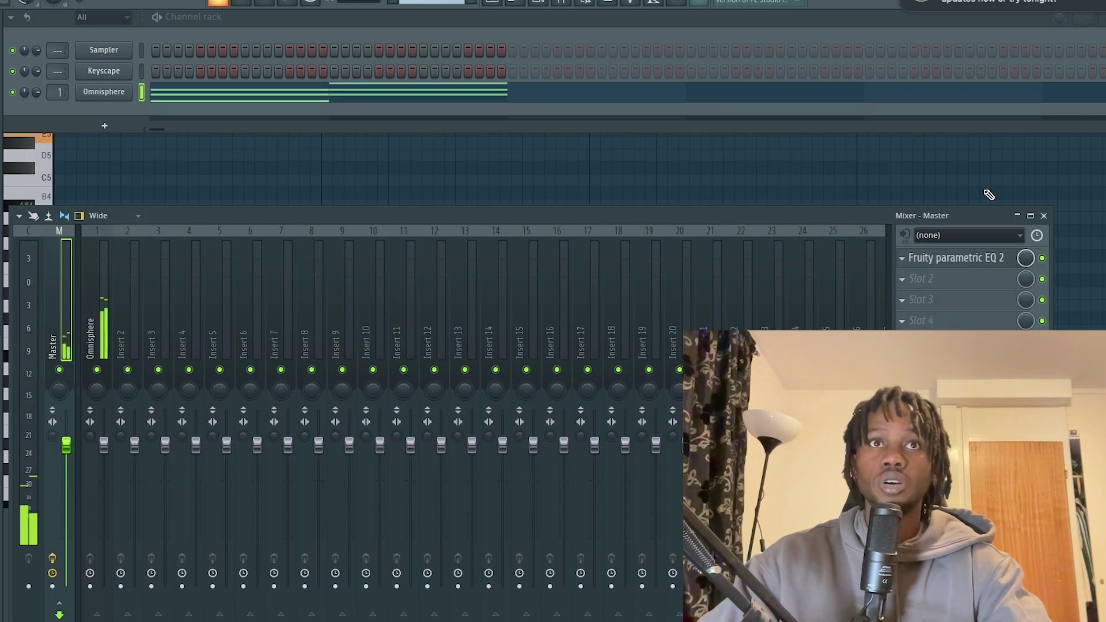
left_click(953, 260)
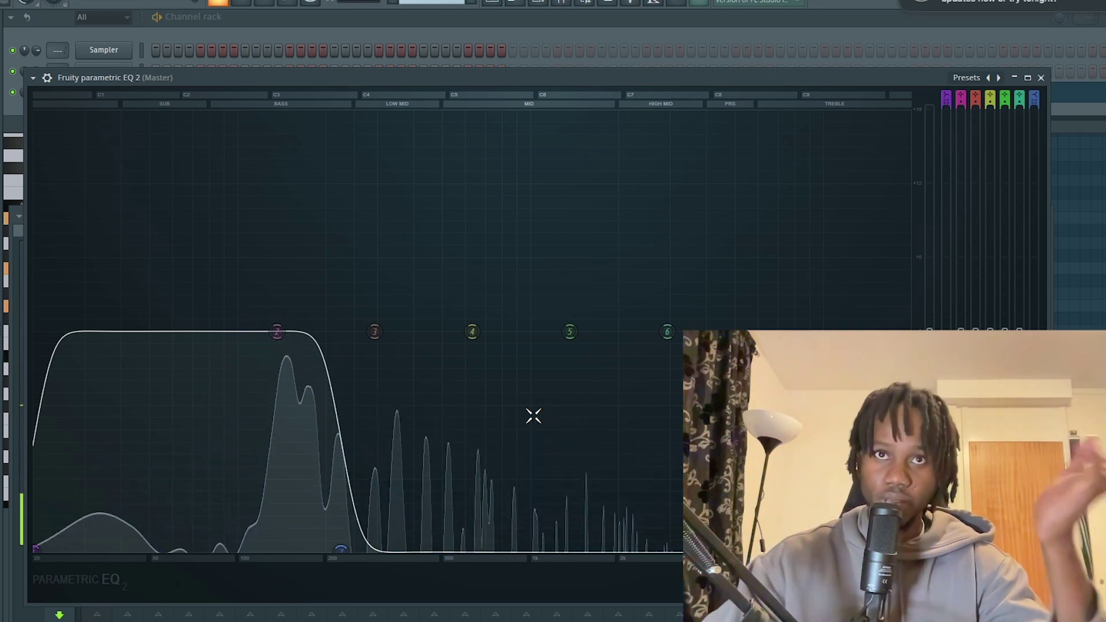
key("space")
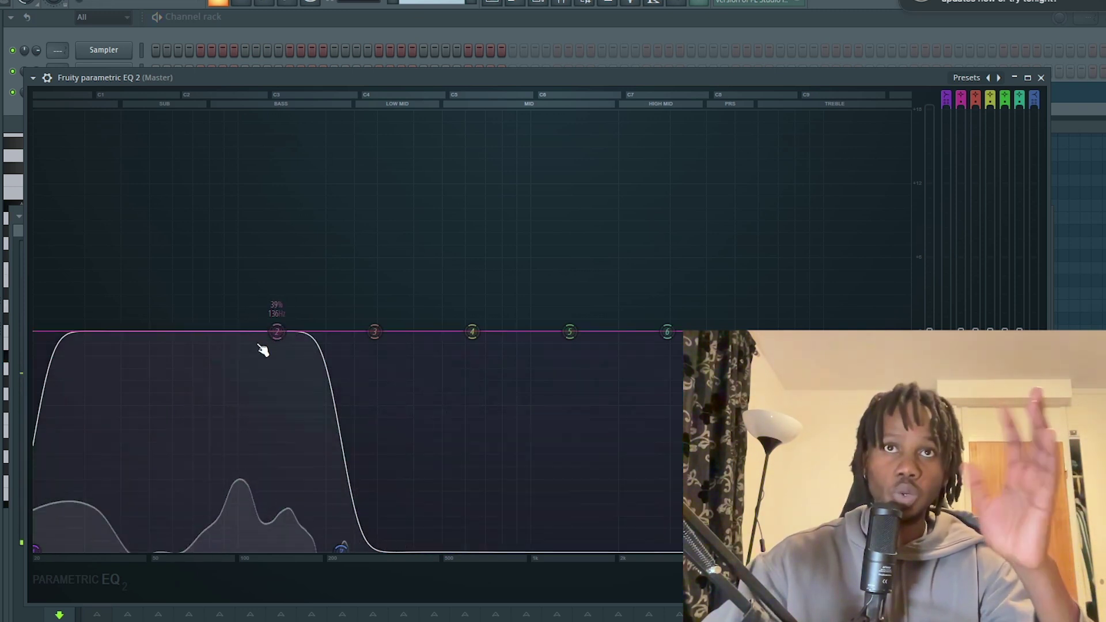
Isolate the mids by setting band 7's high cut between 2 and 3 kHz and band 1's low cut below 200 Hz, and play the chords
left_click_drag(341, 554, 664, 555)
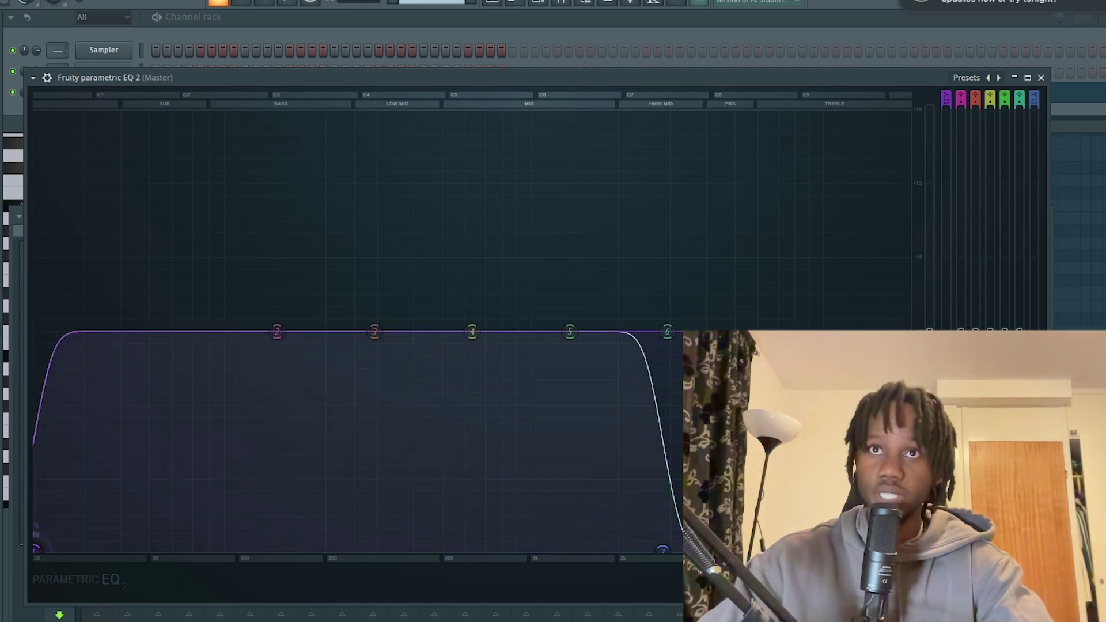
left_click_drag(35, 548, 302, 553)
key("space")
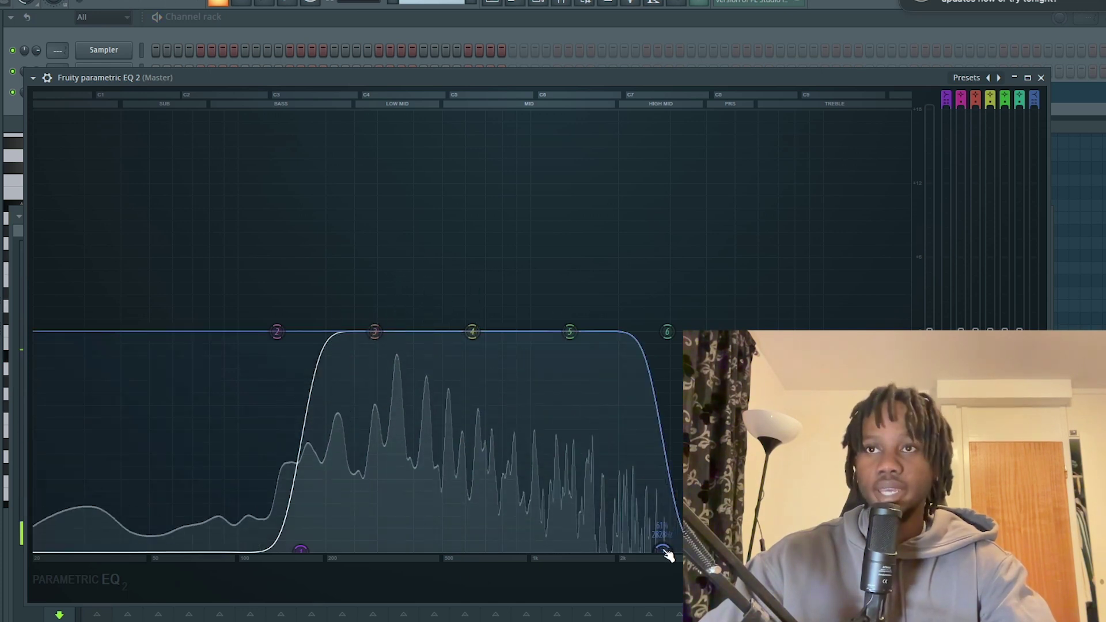
Isolate the highs by moving band 7 to the upper end and band 1's low cut to 2357 Hz, auditioning the chords
left_click_drag(664, 552, 749, 550)
left_click_drag(300, 548, 637, 545)
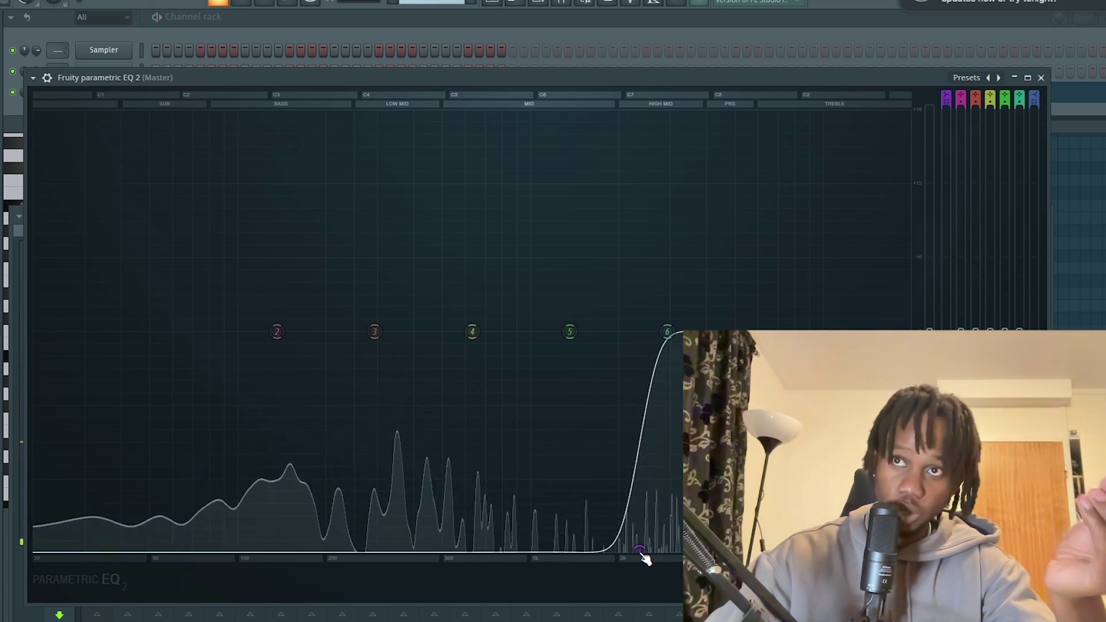
left_click(643, 552)
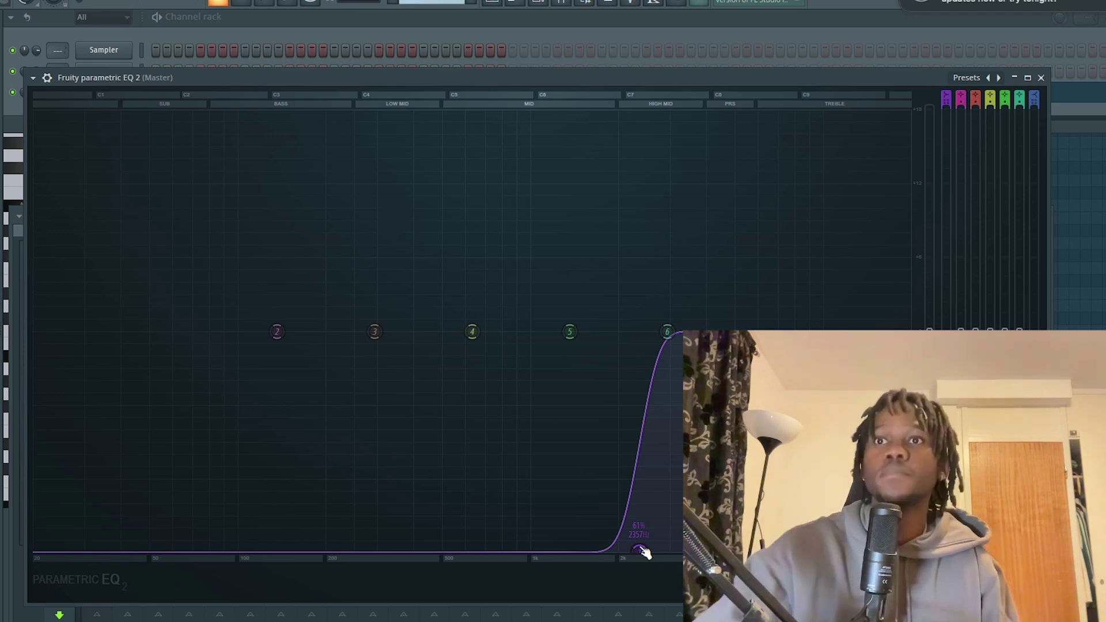
Set band 7's high cut to about 660 Hz and band 1's low cut to 35 Hz, and play the chords
left_click_drag(645, 552, 35, 549)
left_click_drag(865, 552, 484, 557)
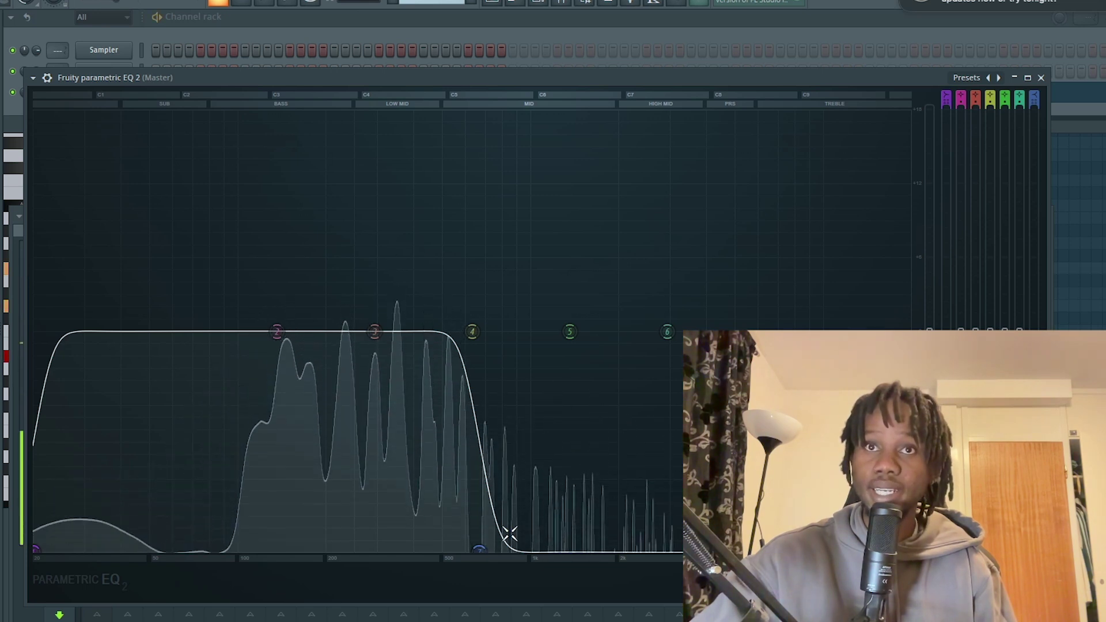
left_click_drag(37, 549, 103, 548)
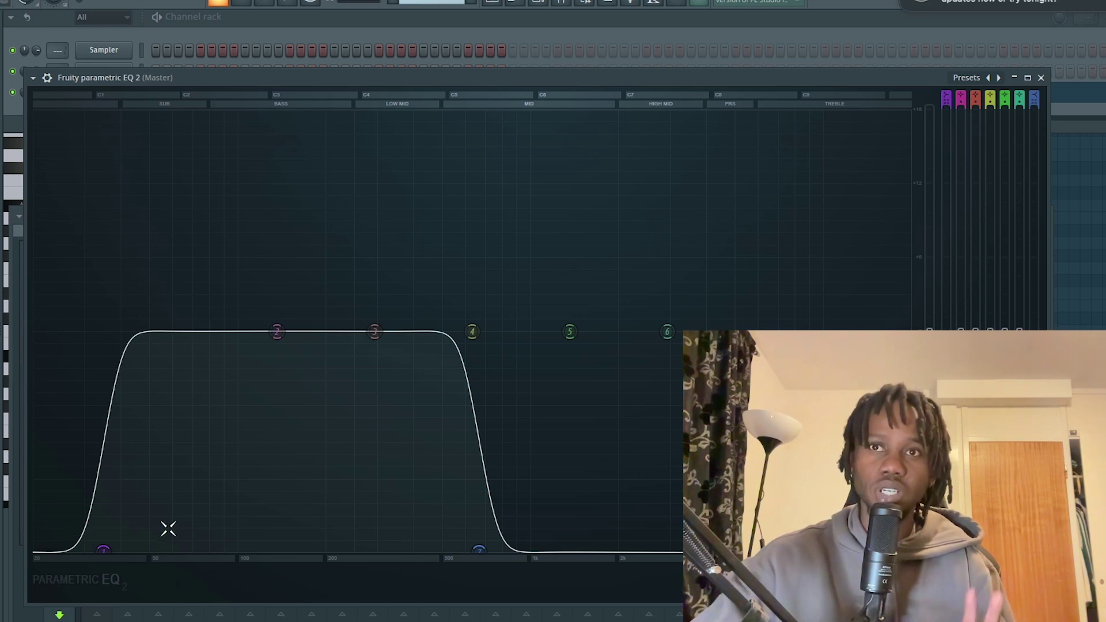
key("space")
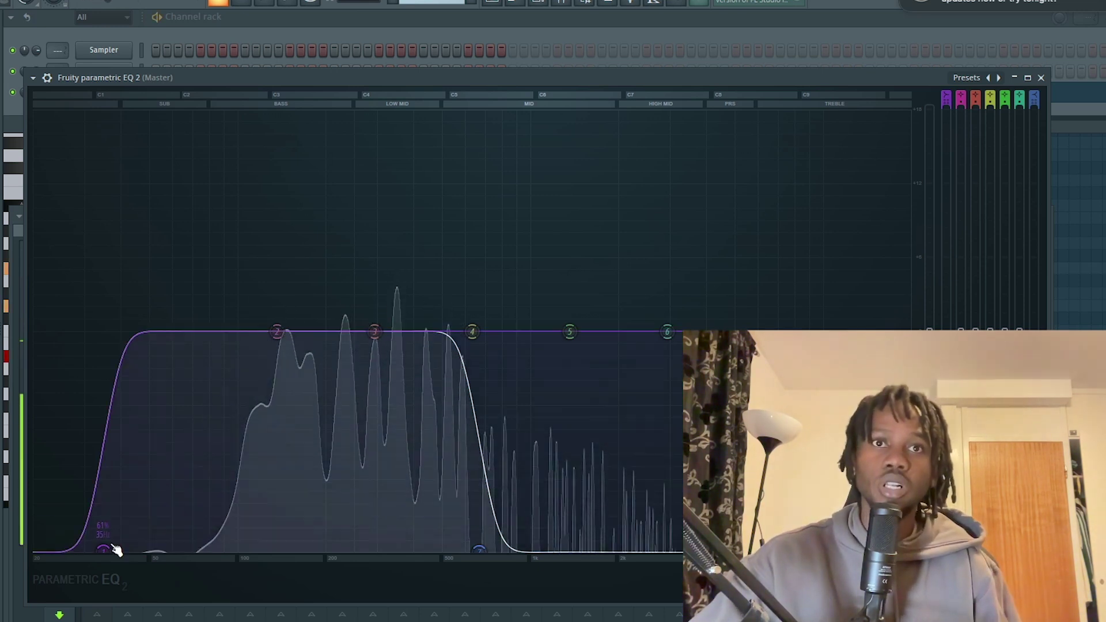
Raise band 1's low cut to just below 100 Hz and band 7's high cut to 812 Hz
left_click_drag(109, 547, 210, 548)
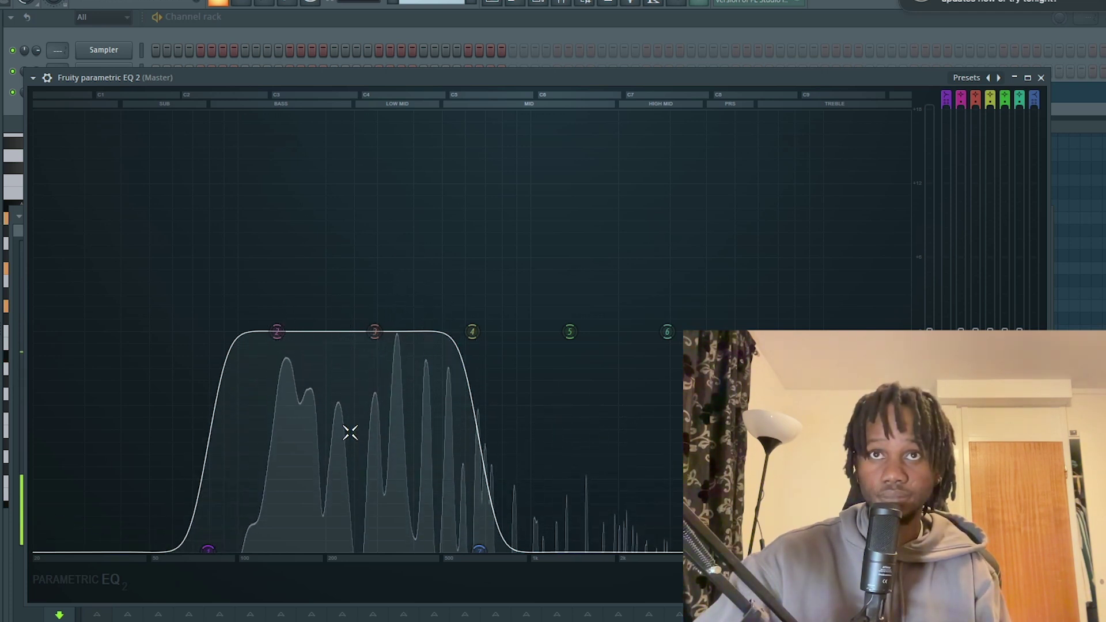
mouse_move(487, 554)
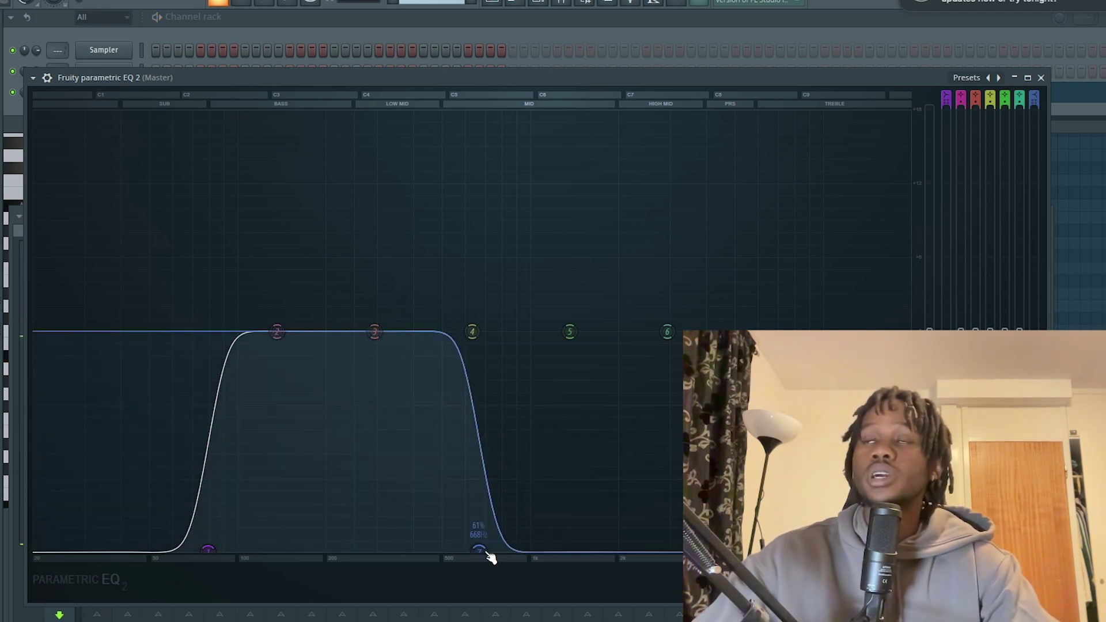
left_click_drag(478, 550, 504, 550)
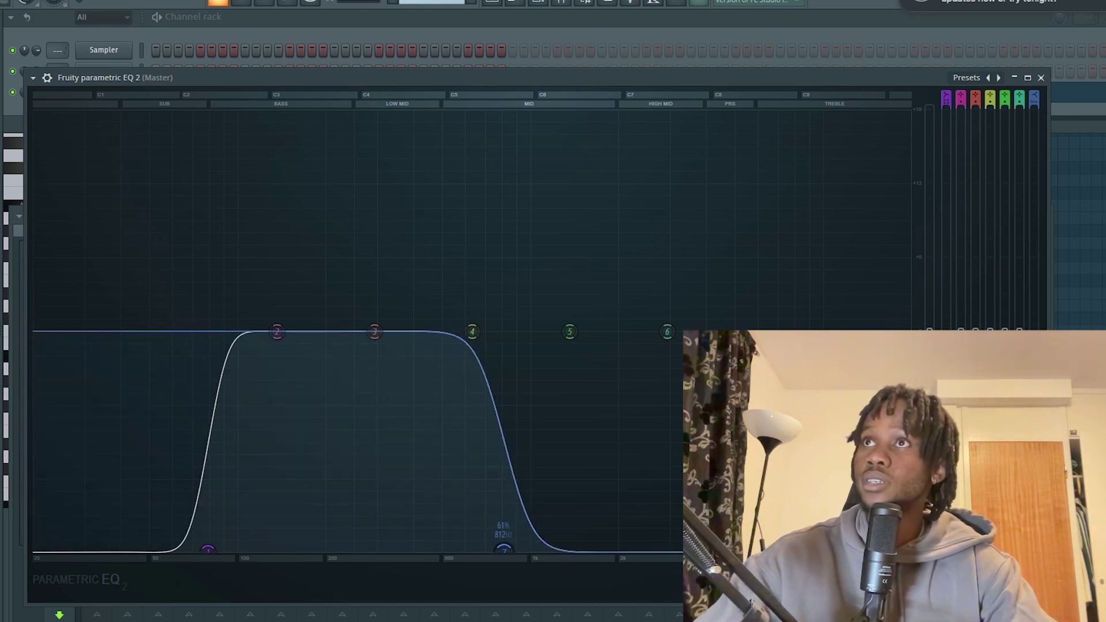
Remove the high cut by moving band 7 to about 10 kHz at nearly 0 dB, and play the chords
left_click_drag(504, 550, 824, 298)
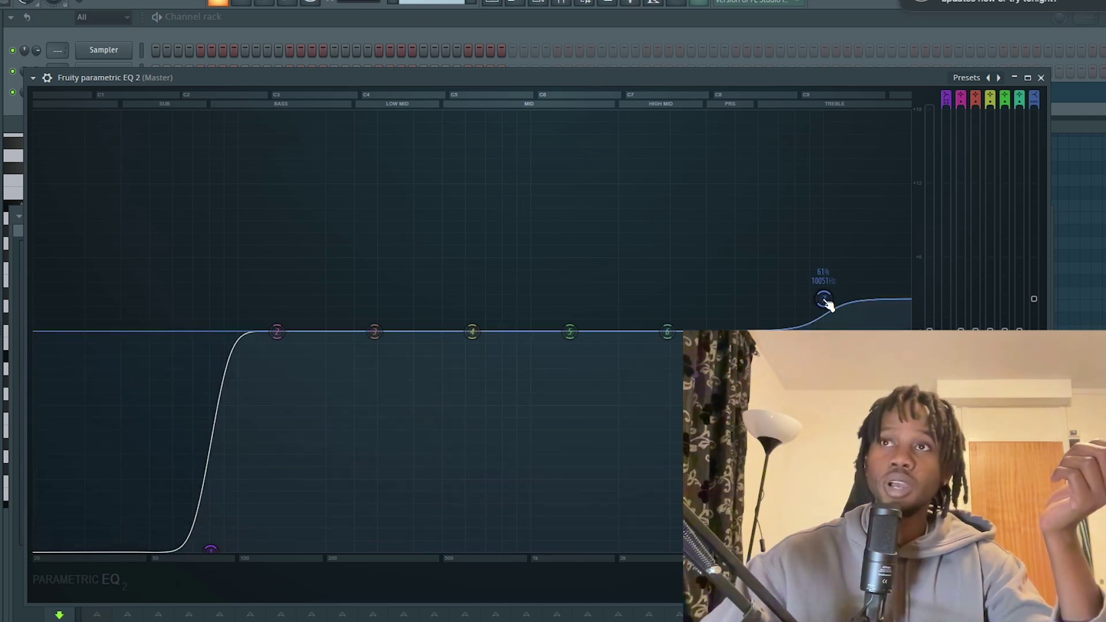
left_click_drag(827, 305, 829, 336)
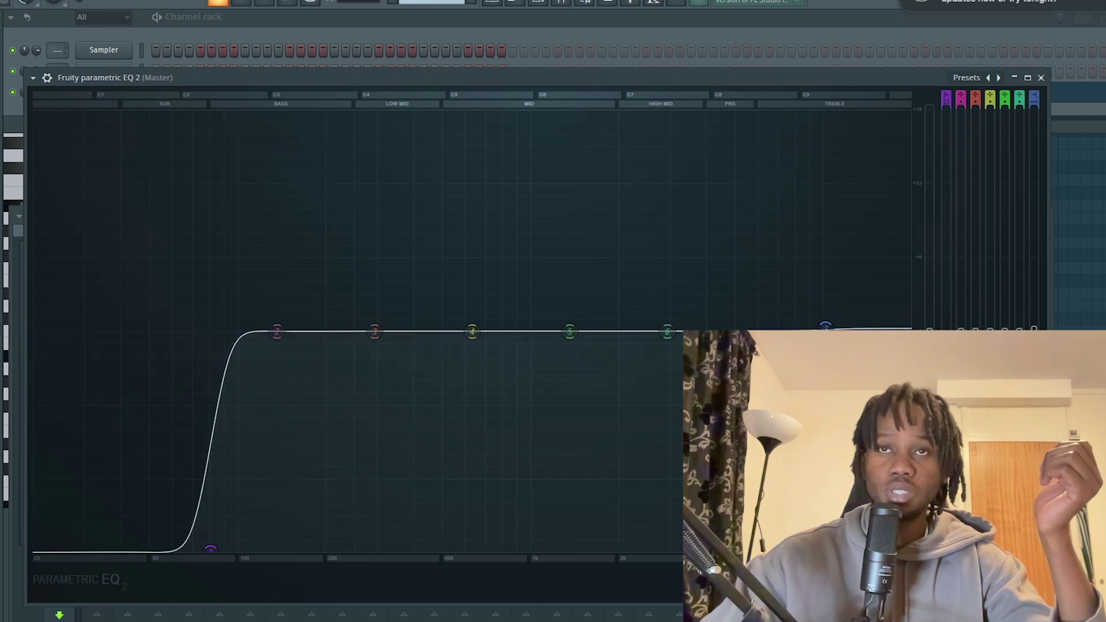
key("space")
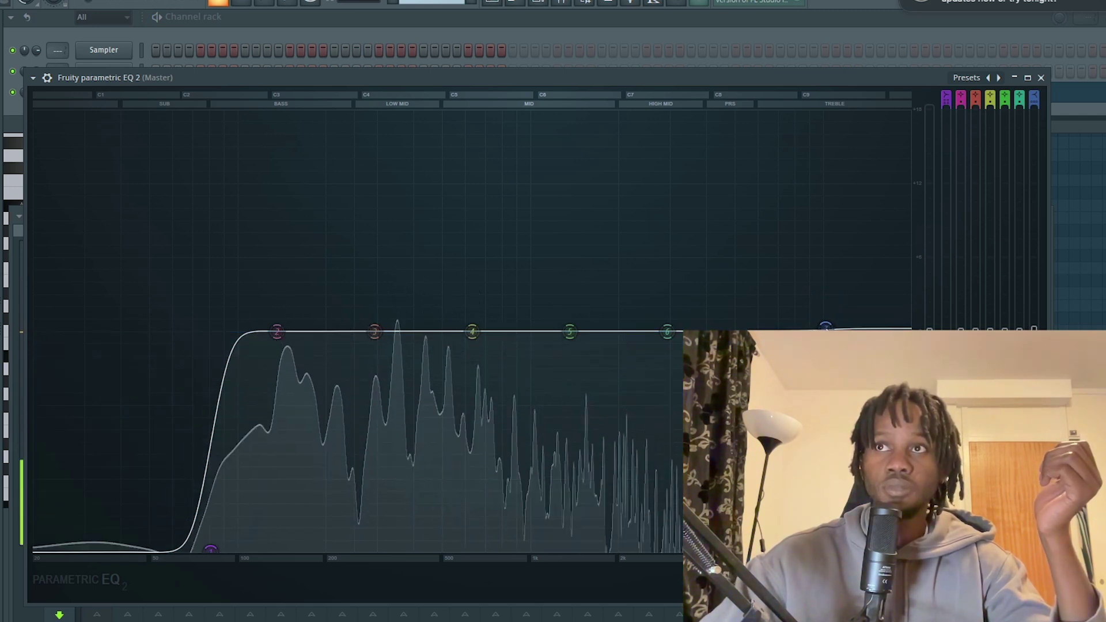
Raise band 7 slightly above 0 dB for a gentle treble boost above 10 kHz, and audition the chords
key("space")
left_click_drag(825, 327, 839, 307)
key("space")
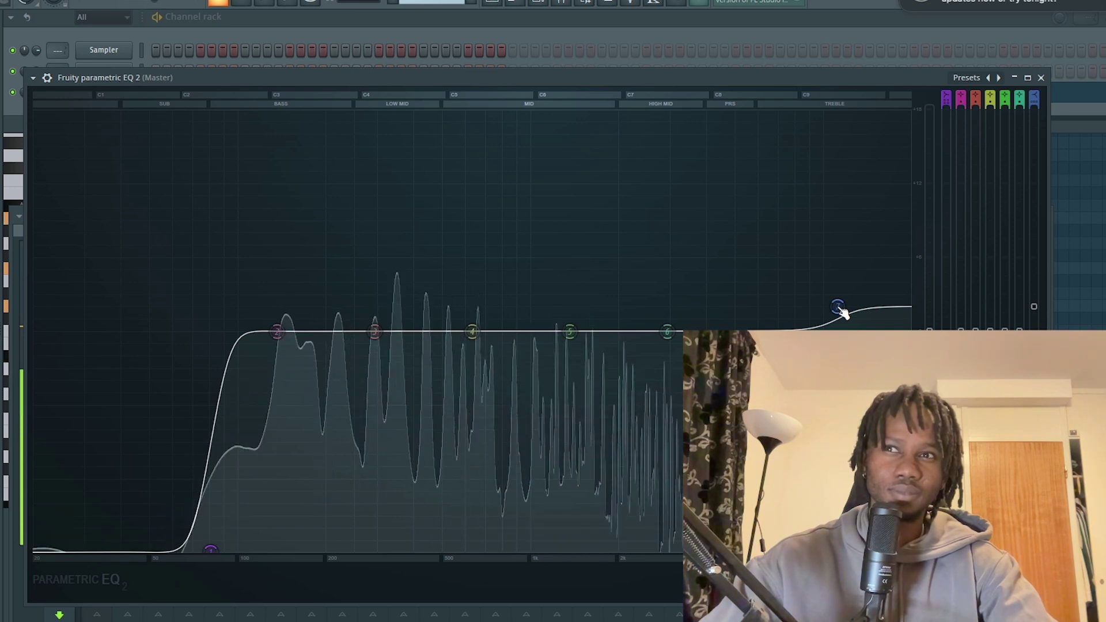
key("space")
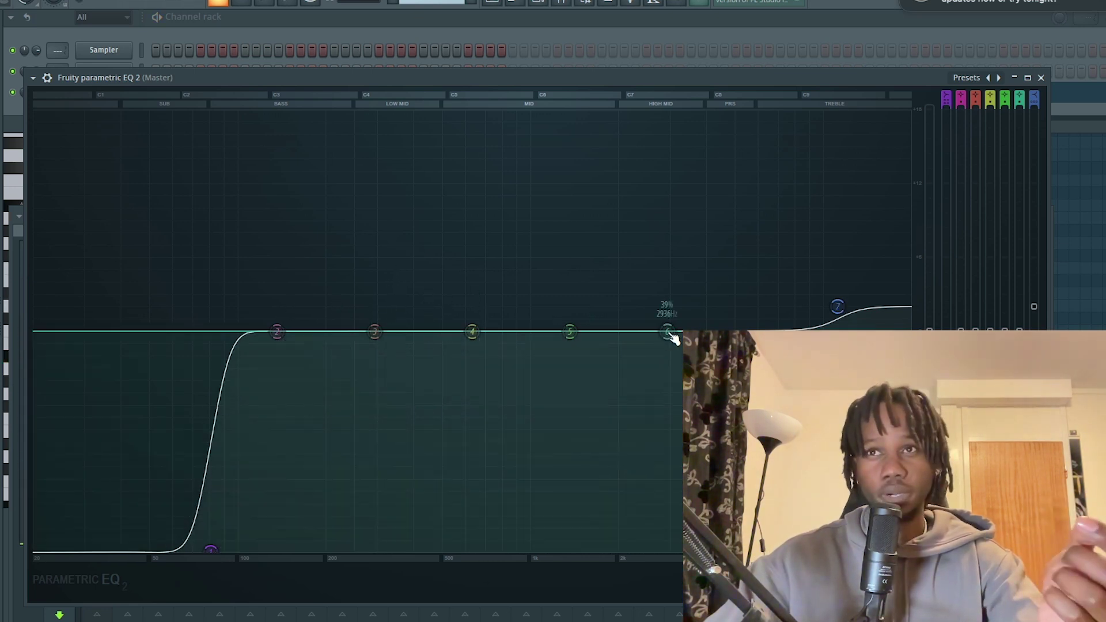
Shift band 6 along the high mids at 0 dB and leave it at about 3 kHz
left_click_drag(667, 332, 686, 333)
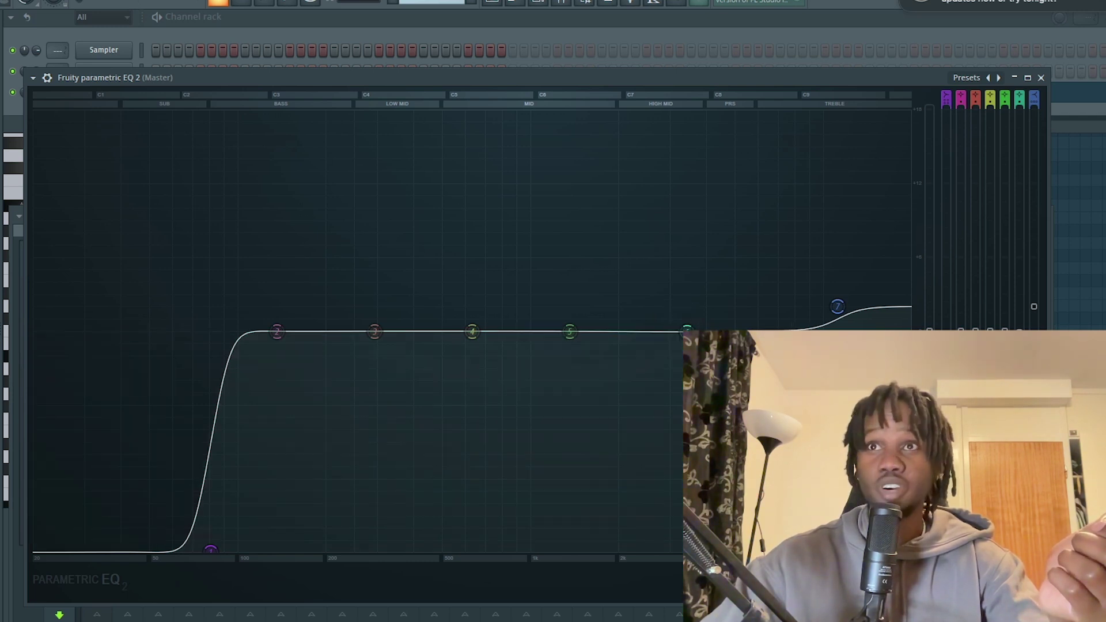
mouse_move(687, 332)
left_mouse_down()
mouse_move(689, 169)
mouse_move(709, 156)
mouse_move(709, 120)
mouse_move(700, 201)
mouse_move(666, 183)
mouse_move(662, 116)
mouse_move(674, 129)
mouse_move(670, 420)
mouse_move(679, 420)
mouse_move(672, 332)
left_mouse_up()
key("space")
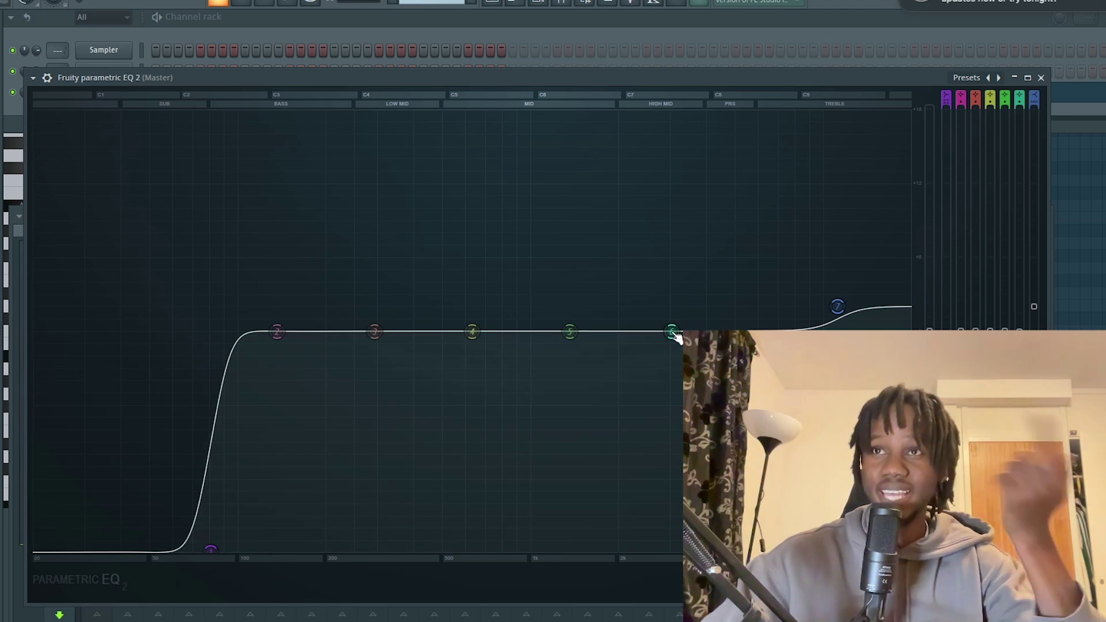
Flatten the EQ curve by returning band 7 to nearly 0 dB and band 1 to 0 dB at the lowest frequency
left_click_drag(843, 314, 864, 336)
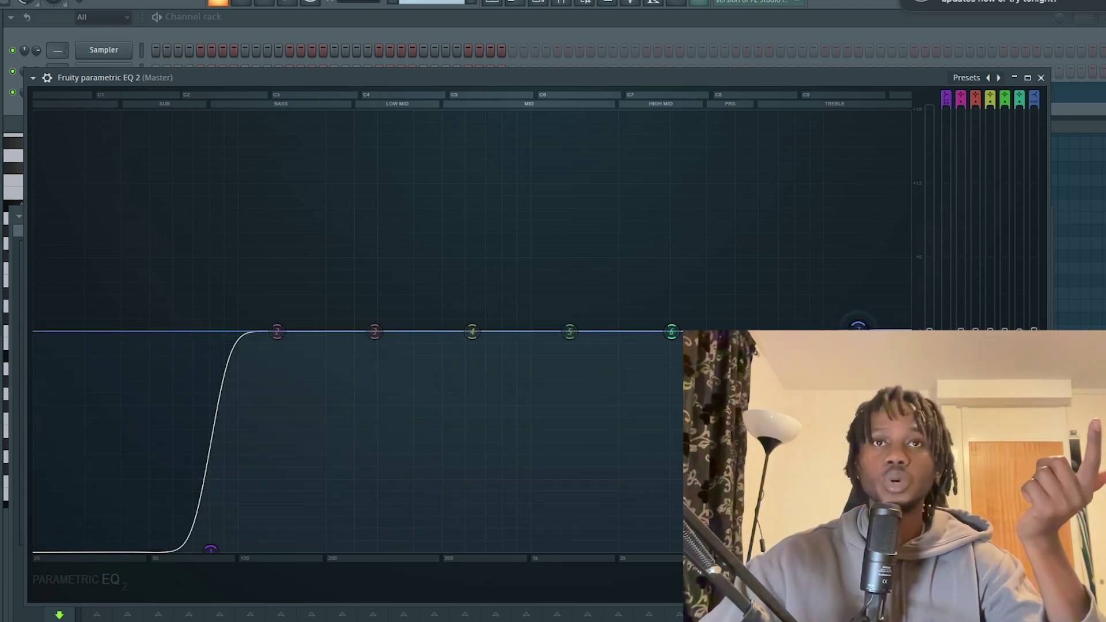
left_click_drag(210, 549, 37, 332)
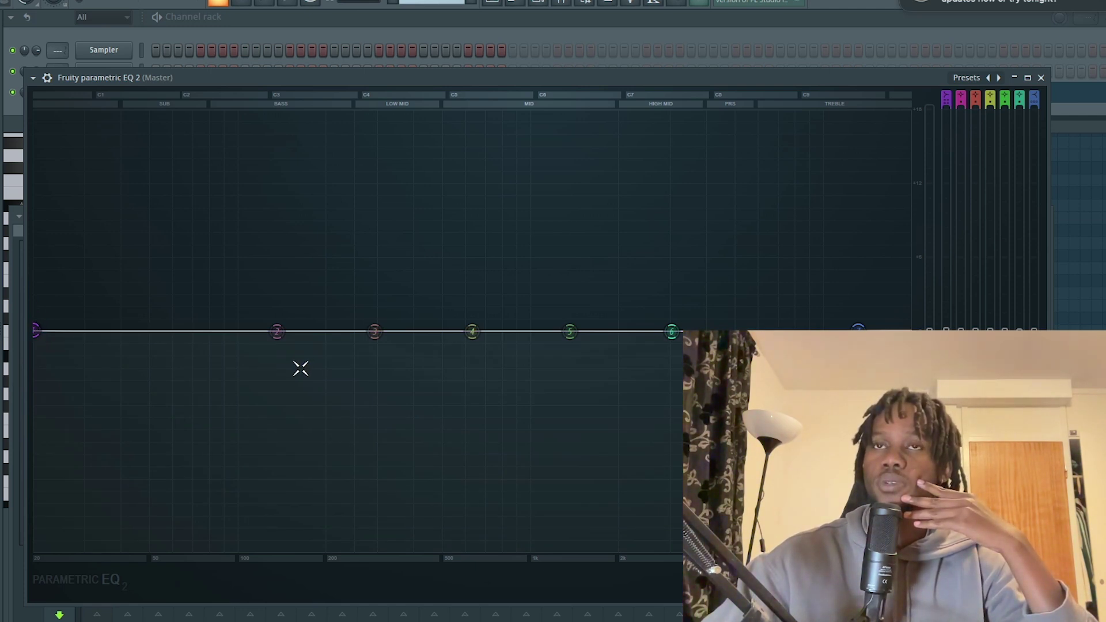
key("space")
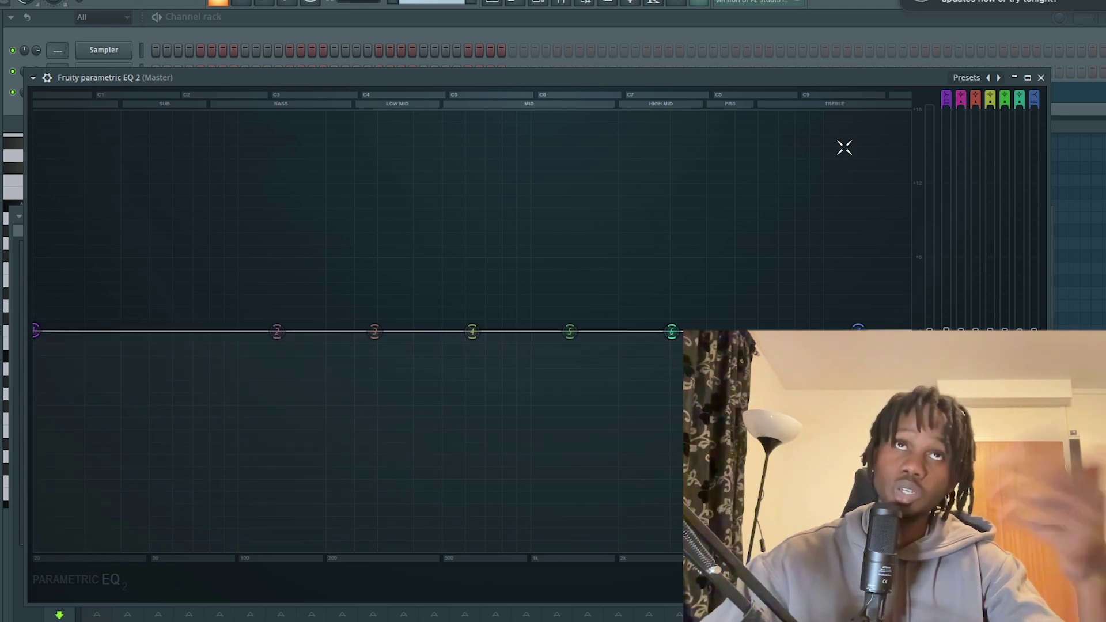
key("space")
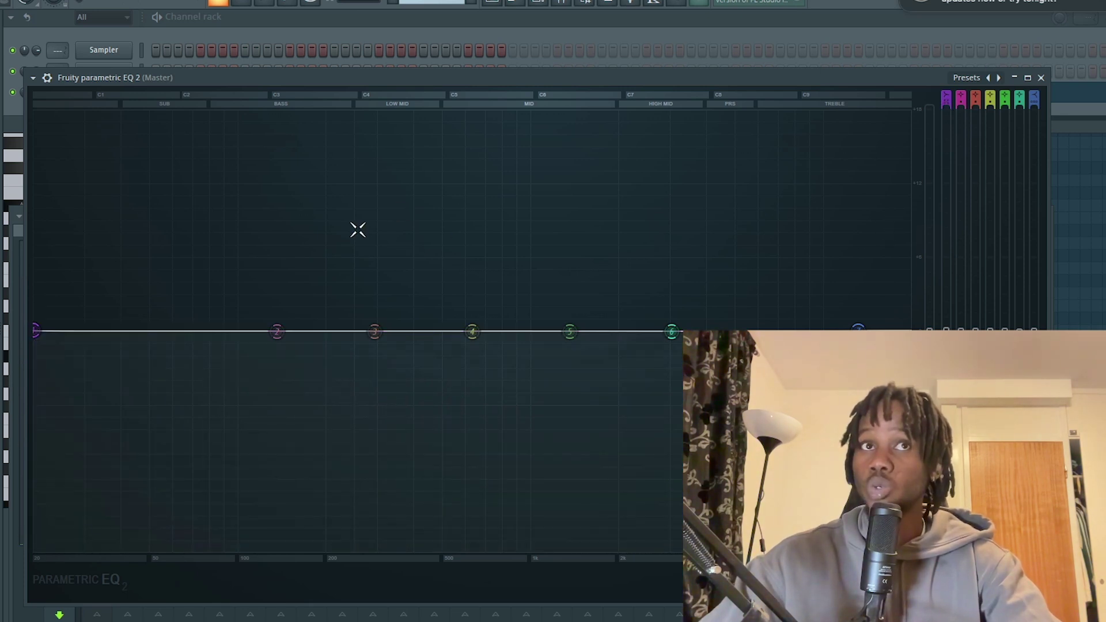
Apply a low cut below 100 Hz with band 1 and a slight treble boost with band 7 while the chords play
left_click_drag(36, 331, 198, 550)
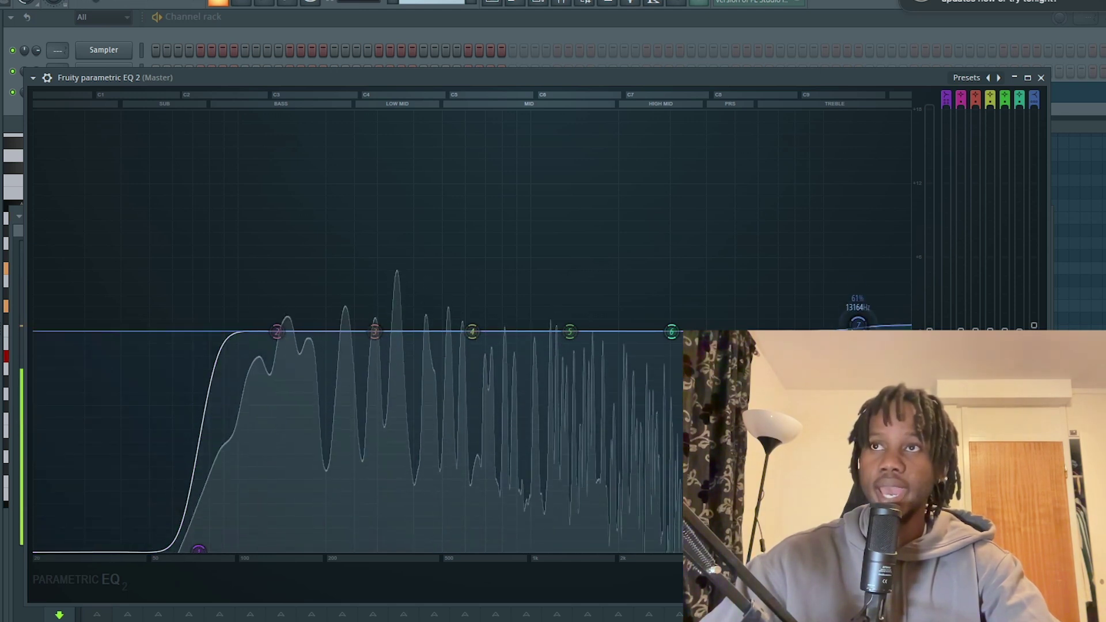
left_click_drag(857, 329, 808, 310)
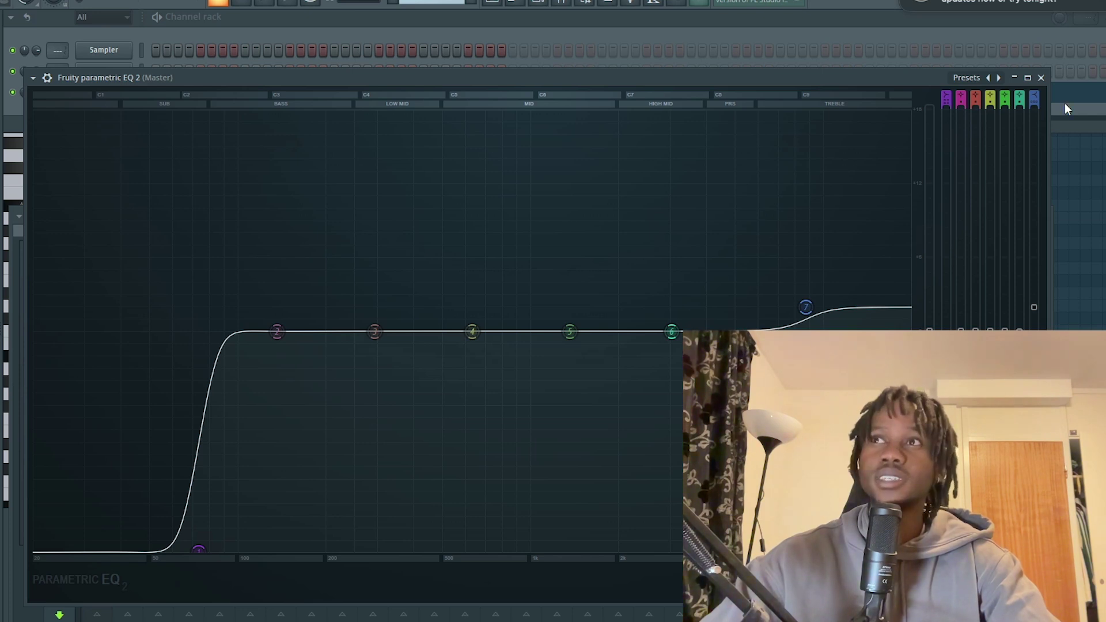
Close the EQ and load FabFilter Pro-Q 3 into the Master track's second effect slot
left_click(1043, 79)
left_click(915, 296)
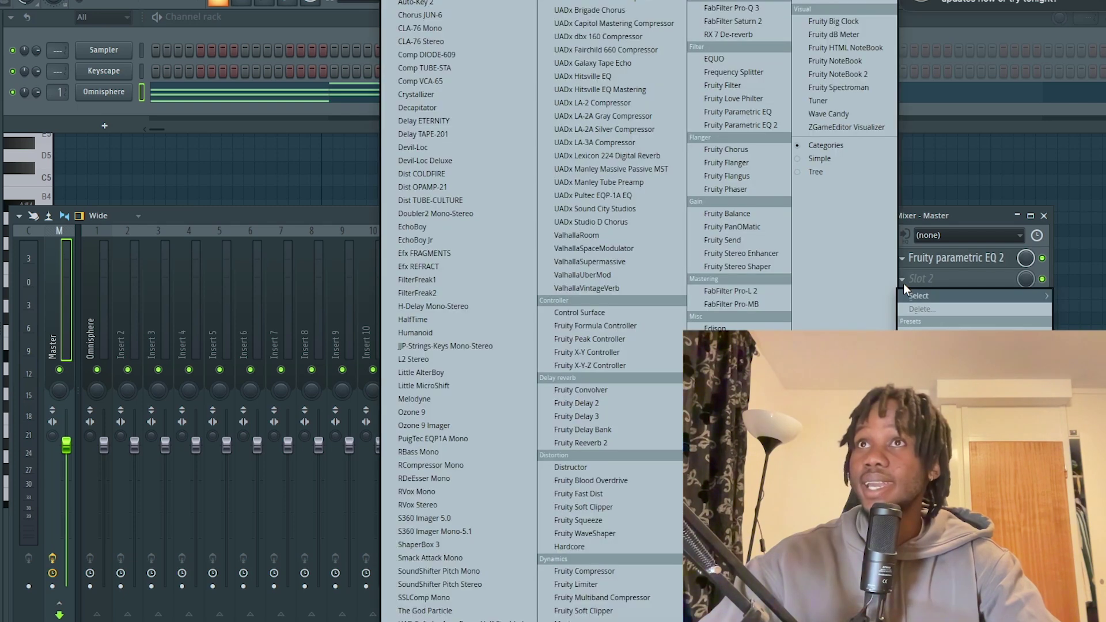
left_click(755, 8)
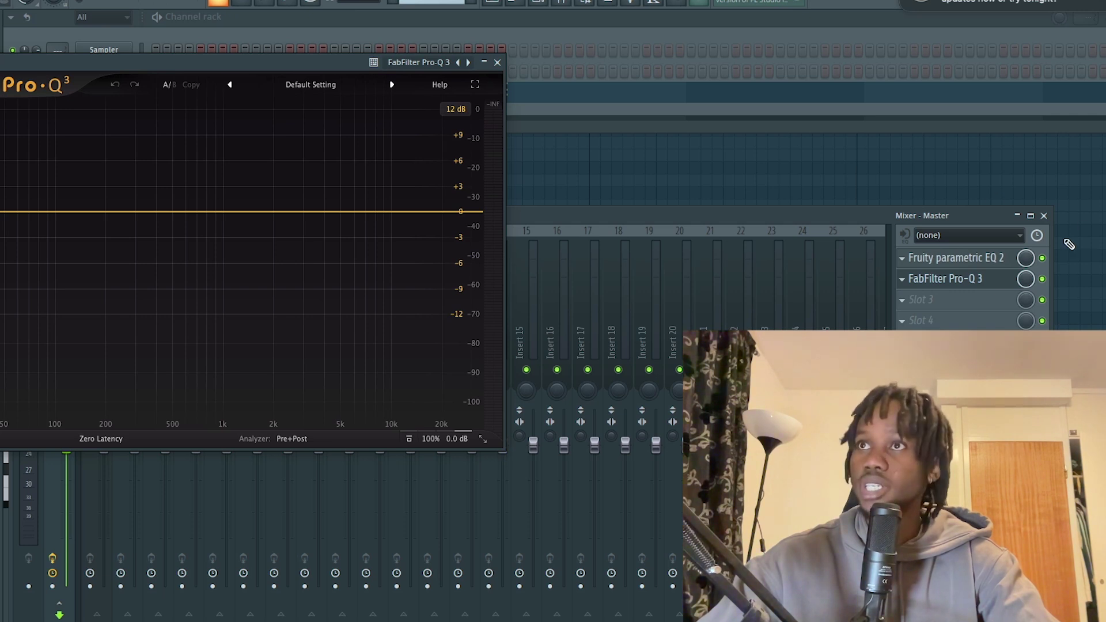
Bypass Fruity parametric EQ 2 on the Master track and play the chords through FabFilter Pro-Q 3
left_click(1042, 258)
key("space")
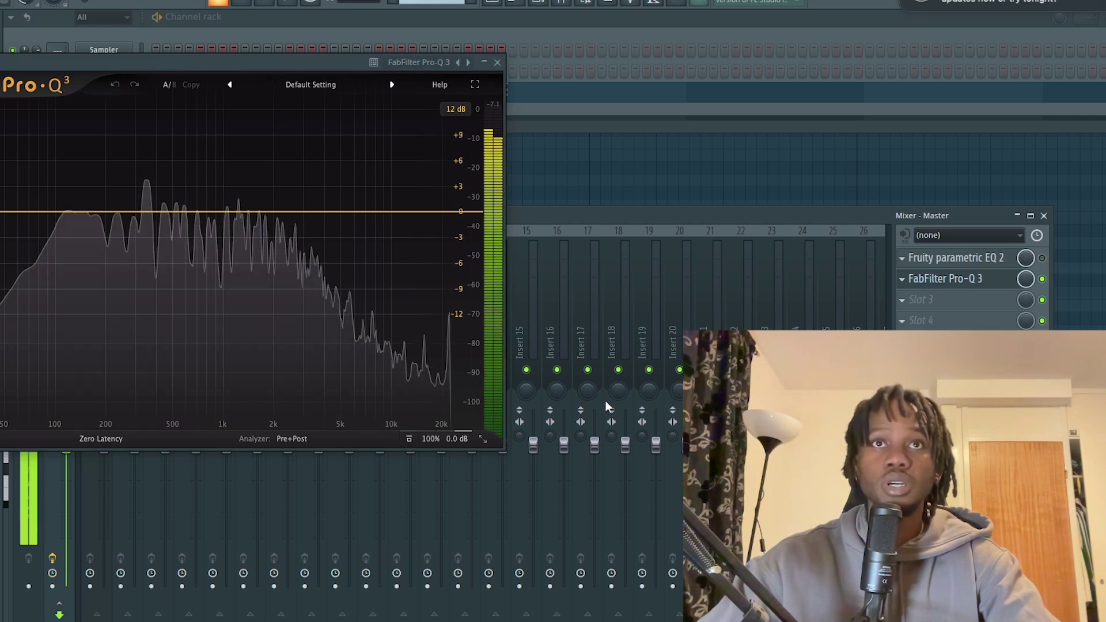
left_click(503, 456)
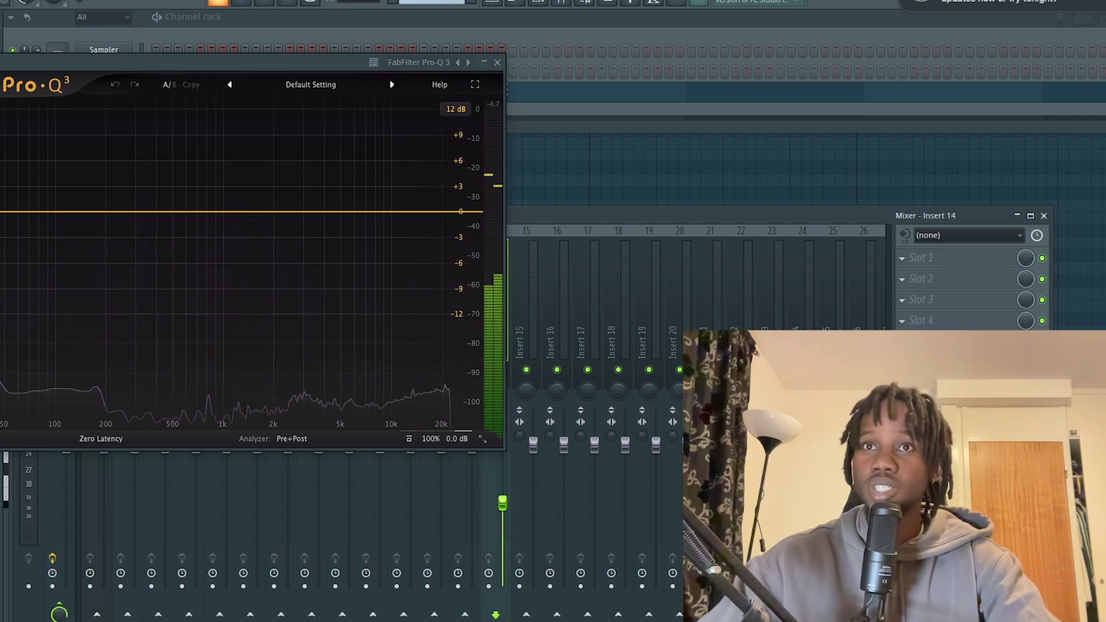
left_click_drag(285, 60, 509, 129)
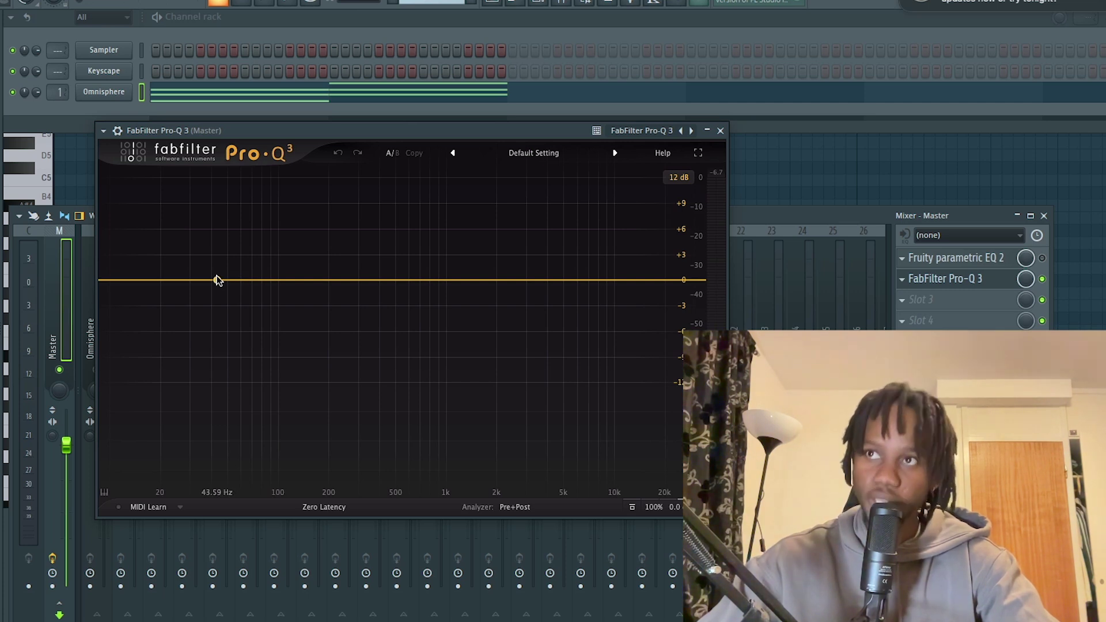
key("space")
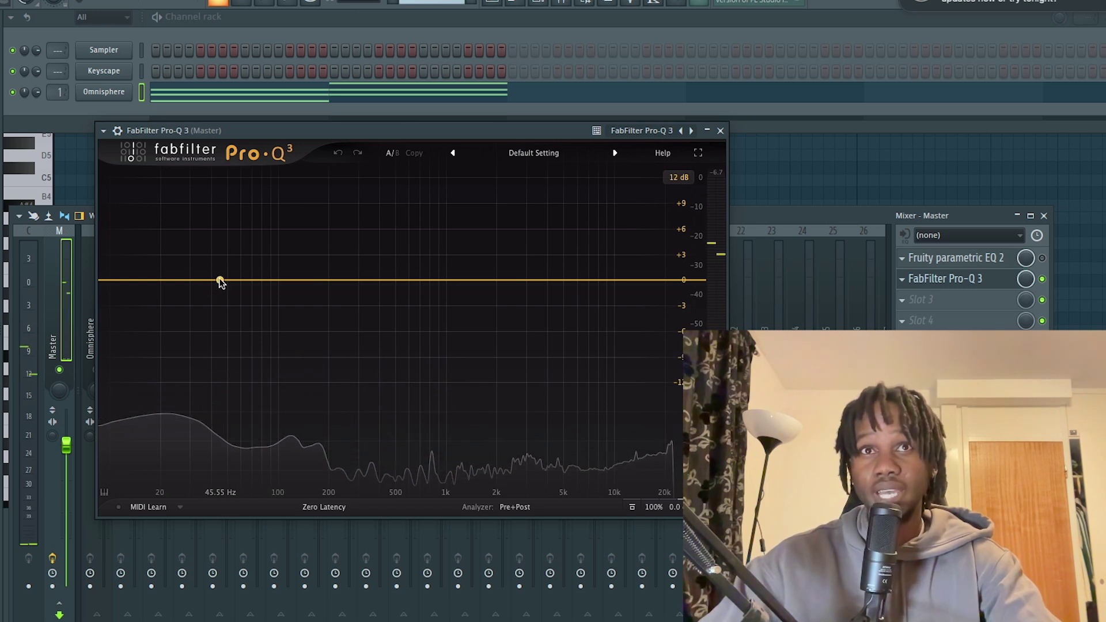
Create a 12 dB/oct low cut band at about 56 Hz in FabFilter Pro-Q 3
mouse_move(212, 281)
left_mouse_down()
mouse_move(217, 348)
mouse_move(211, 284)
mouse_move(266, 277)
mouse_move(213, 279)
mouse_move(232, 279)
left_mouse_up()
left_click(136, 449)
left_click(146, 340)
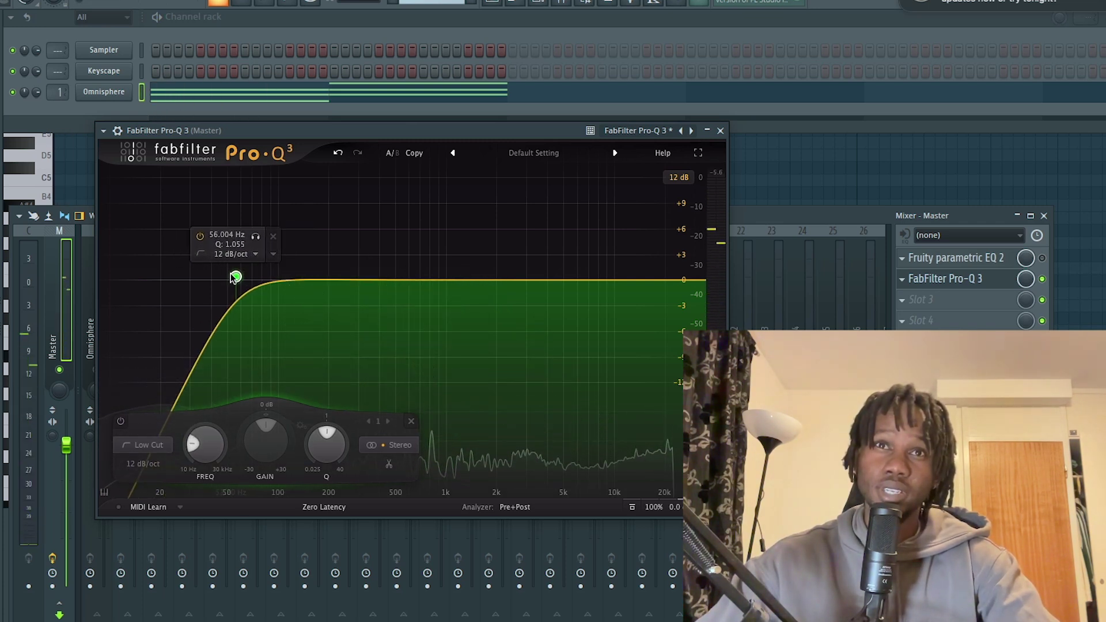
Set the low cut band's stereo placement to Side and play the chords
right_click(236, 277)
mouse_move(315, 333)
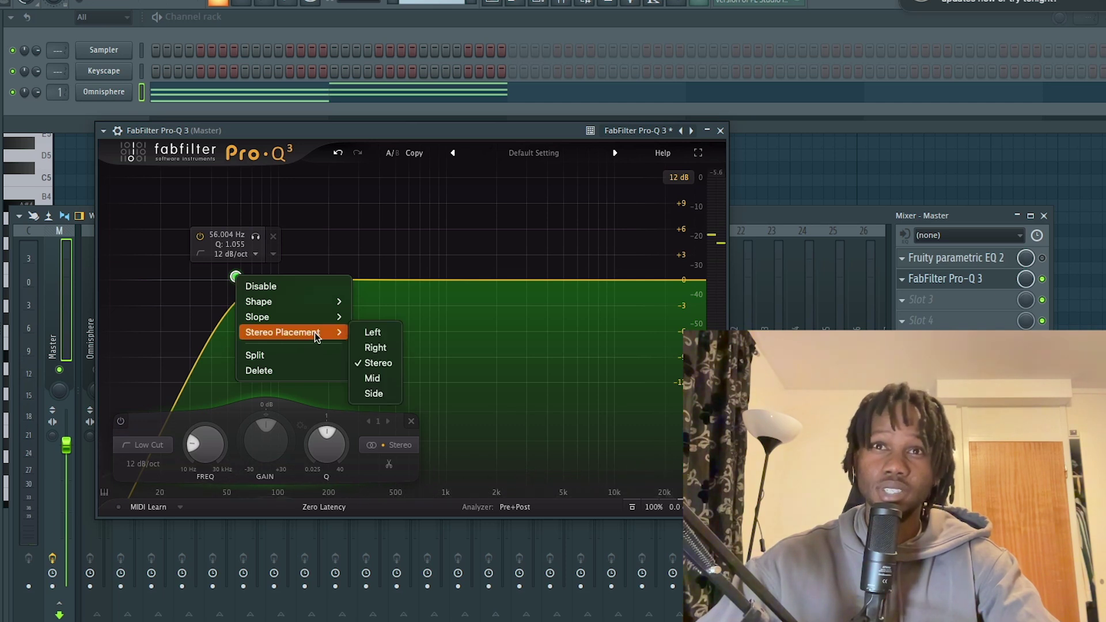
left_click(381, 394)
key("space")
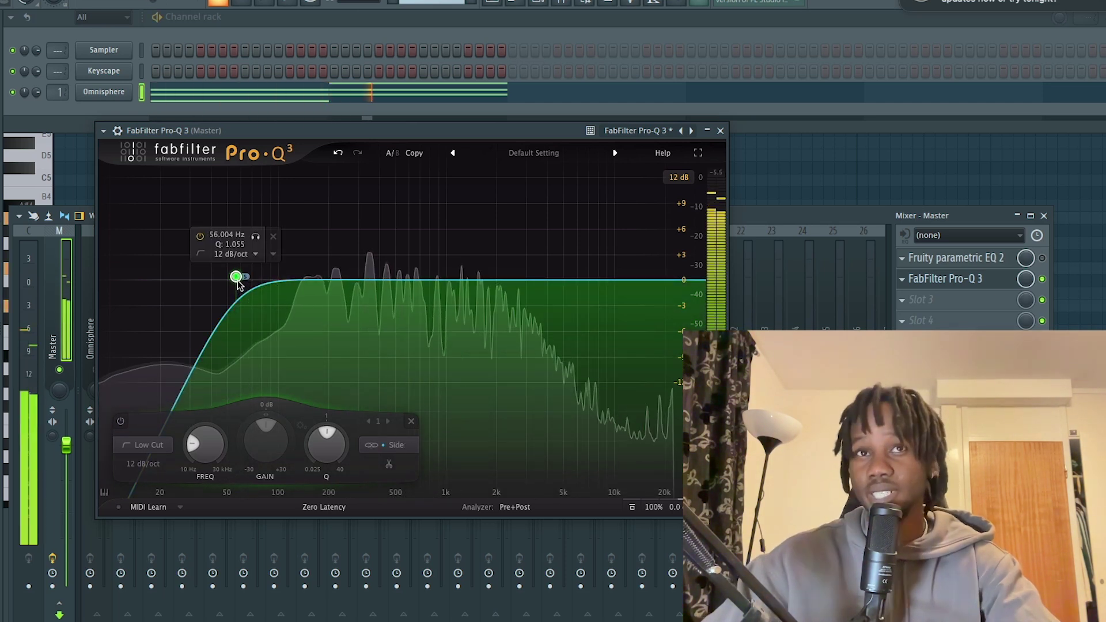
Raise the side-only low cut to about 74 Hz and audition the chords
left_click_drag(236, 279, 257, 281)
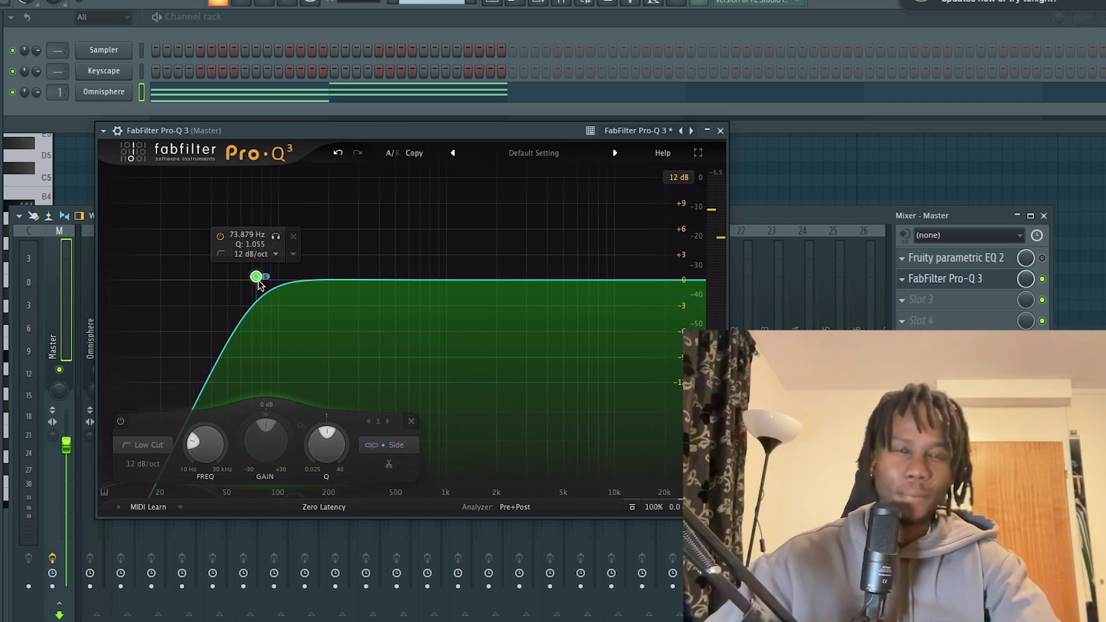
key("super+space")
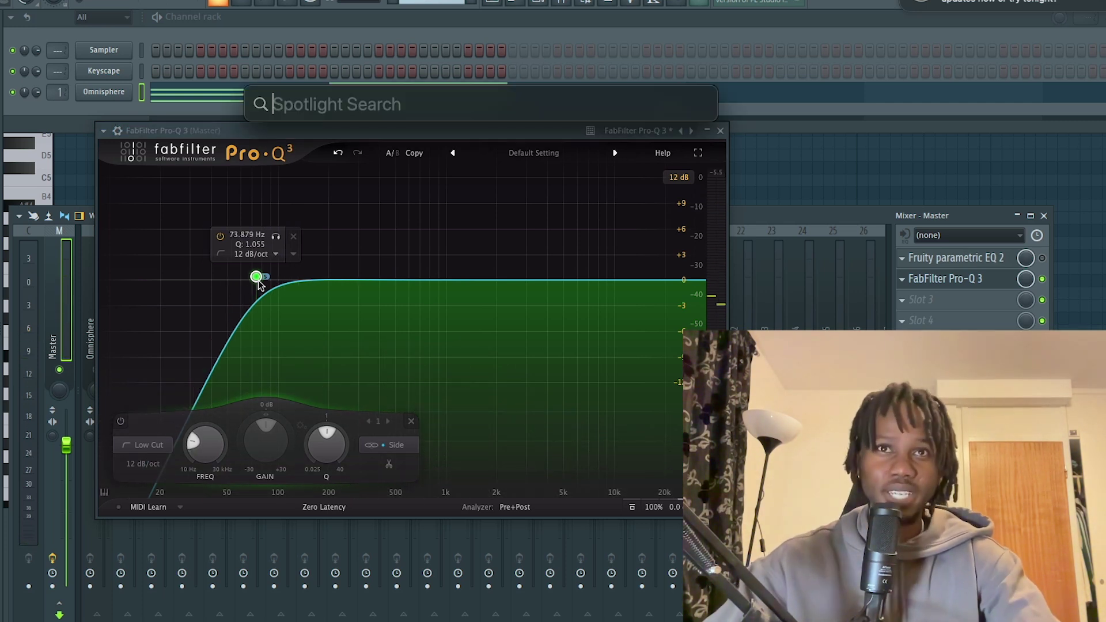
key("Escape")
key("space")
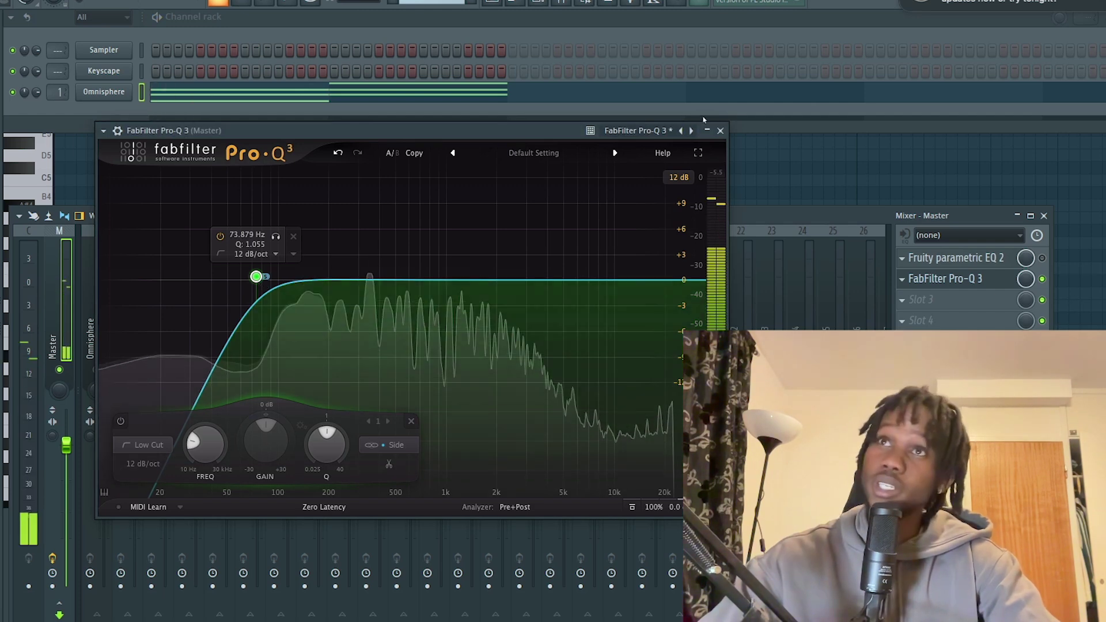
key("space")
Close FabFilter Pro-Q 3, reopen Fruity parametric EQ 2 and bring band 7 down to nearly 0 dB at about 7.7 kHz
left_click(720, 130)
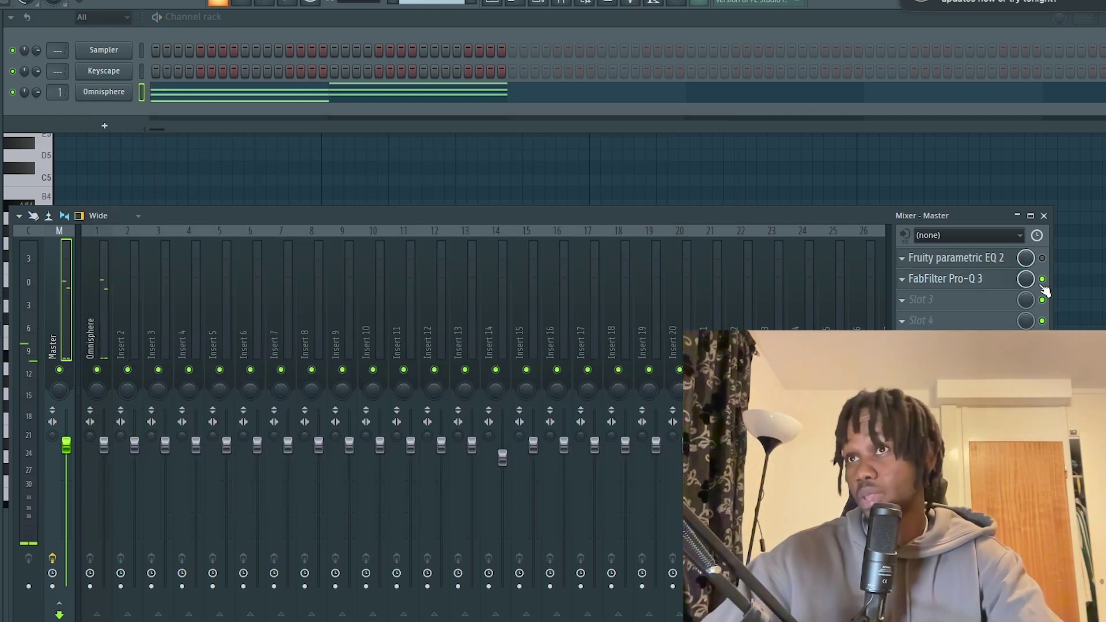
left_click(924, 280)
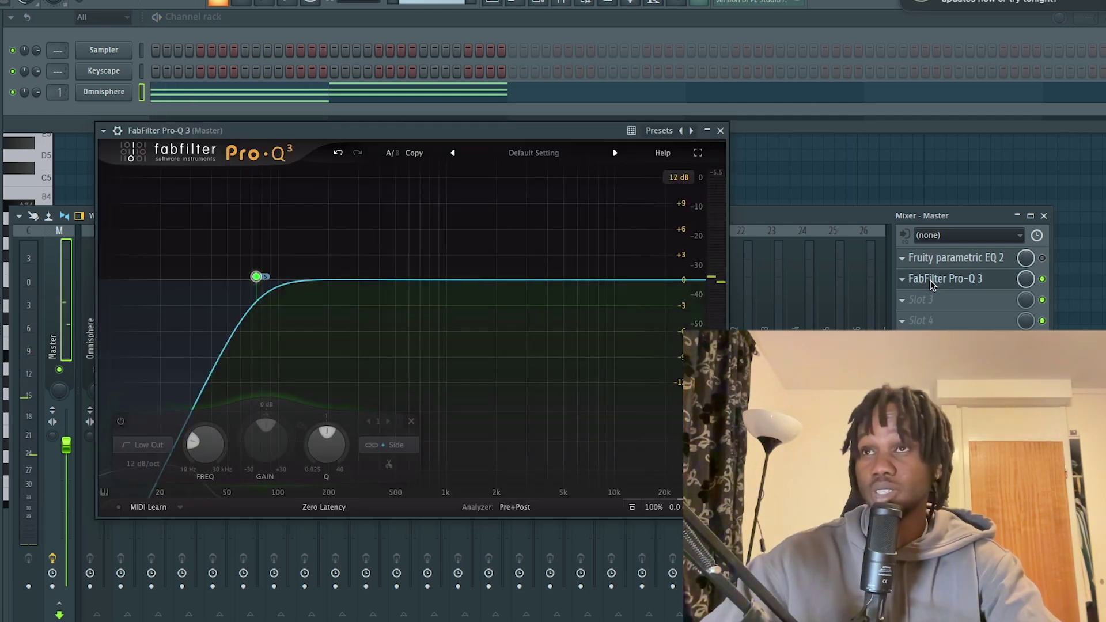
left_click(720, 131)
left_click(968, 258)
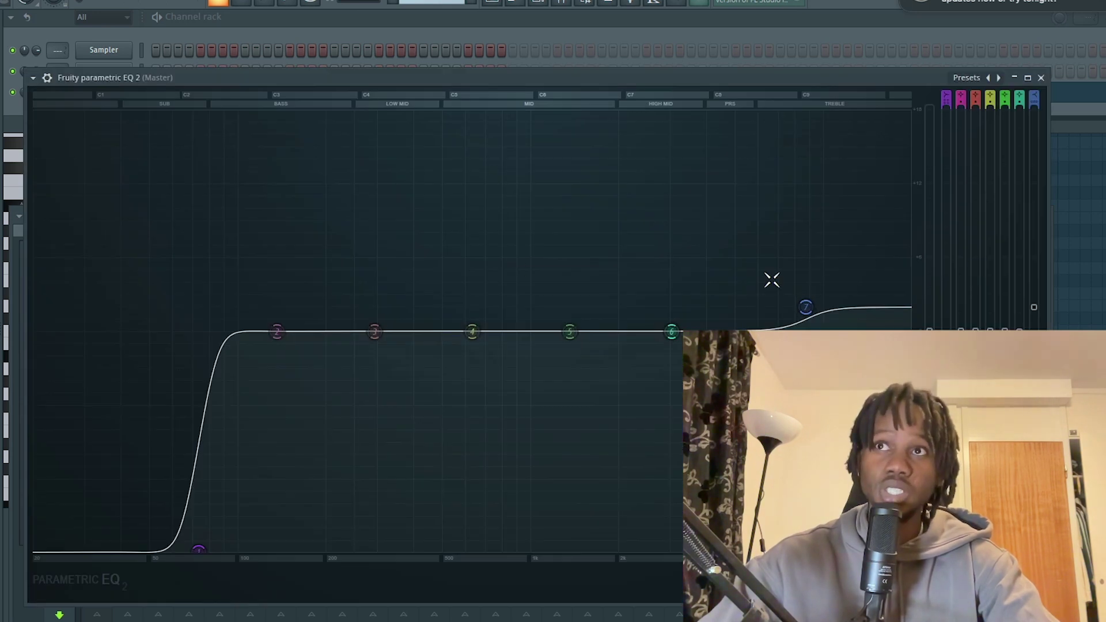
mouse_move(825, 315)
left_click_drag(805, 307, 793, 327)
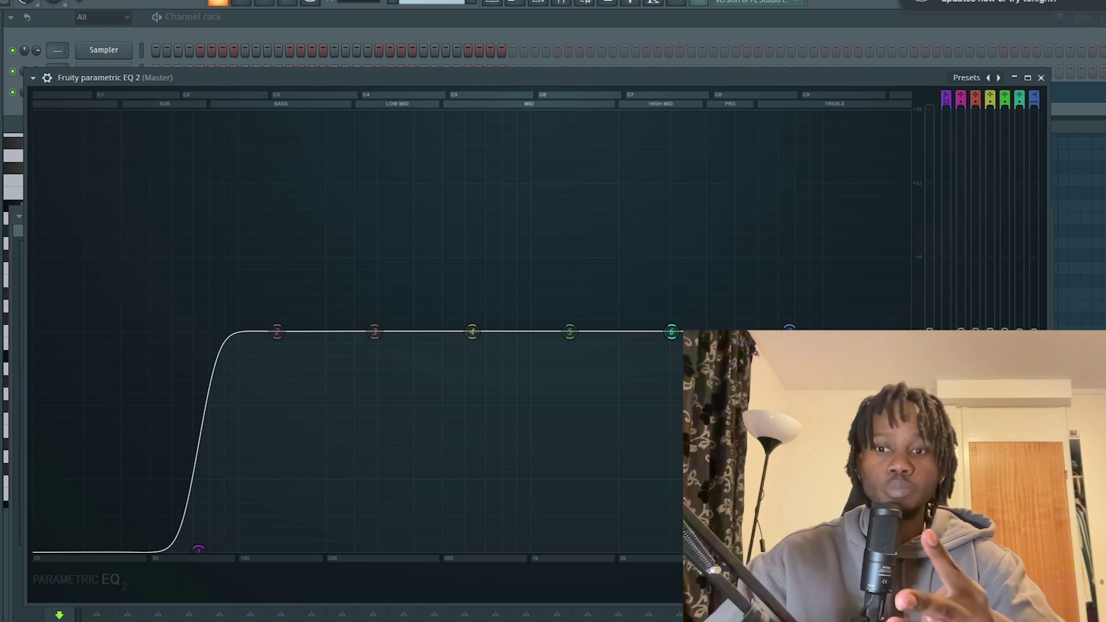
Bypass FabFilter Pro-Q 3 on the Master track and reopen Fruity parametric EQ 2
left_click(1041, 78)
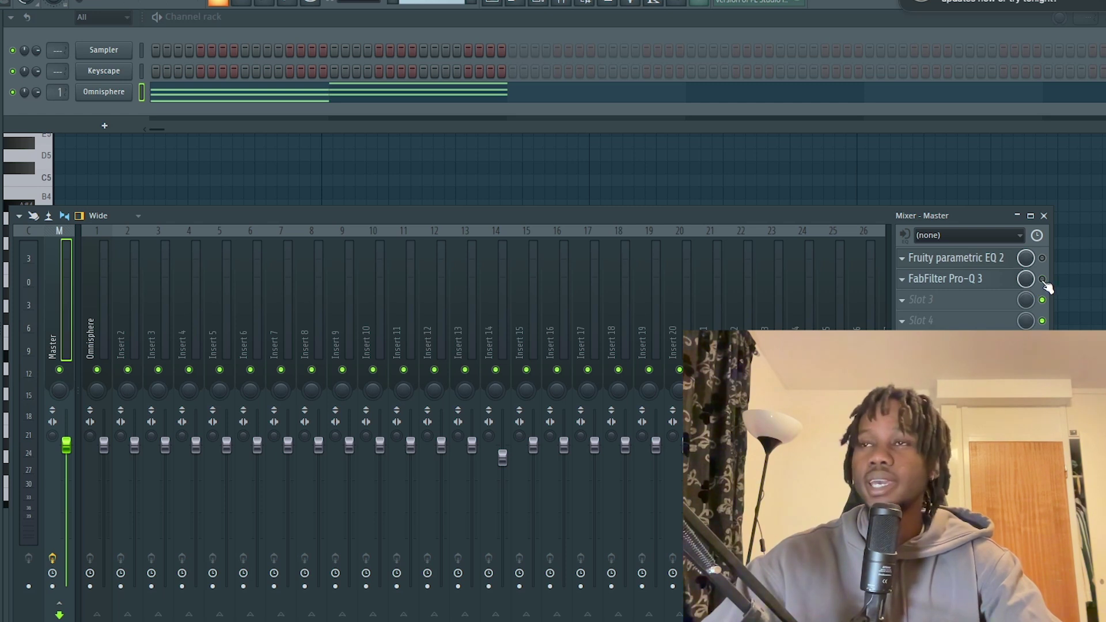
left_click(973, 261)
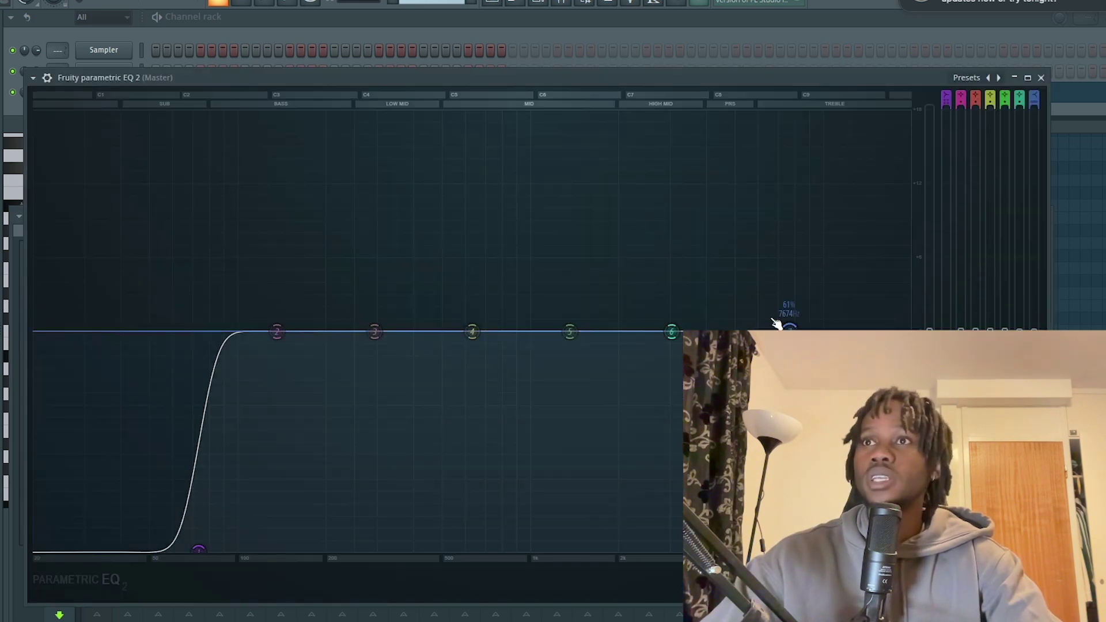